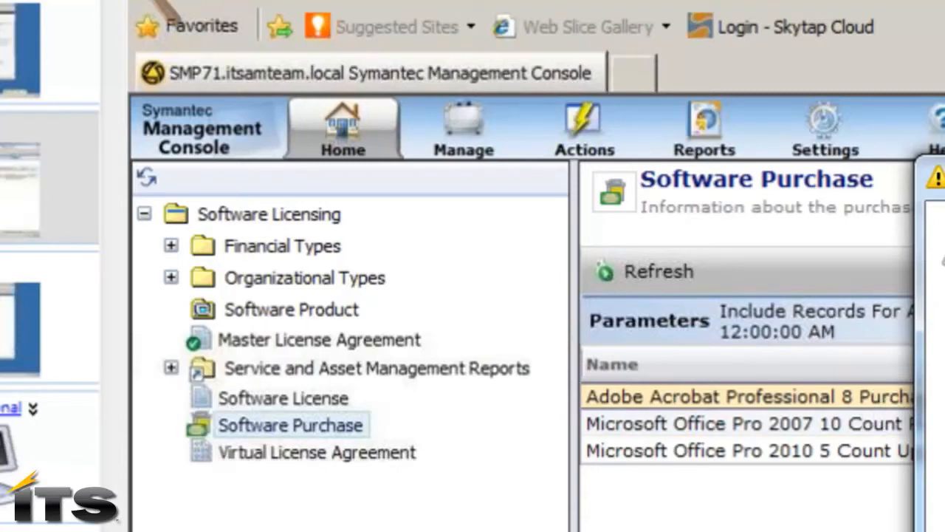
# Open the Adobe Acrobat Professional 8 Purchase record, review its cost items and purchase details, and close it
pyautogui.doubleClick(753, 411)
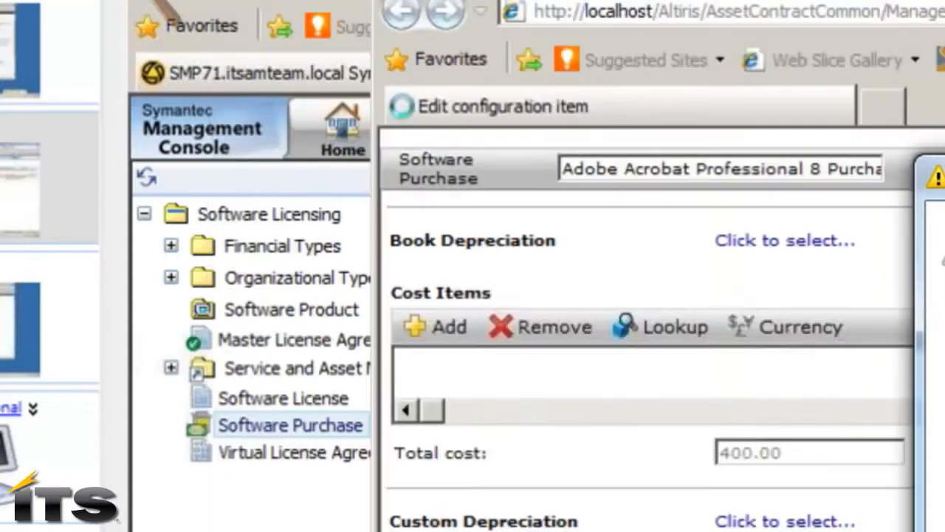
pyautogui.moveTo(665, 0); pyautogui.dragTo(465, 6)
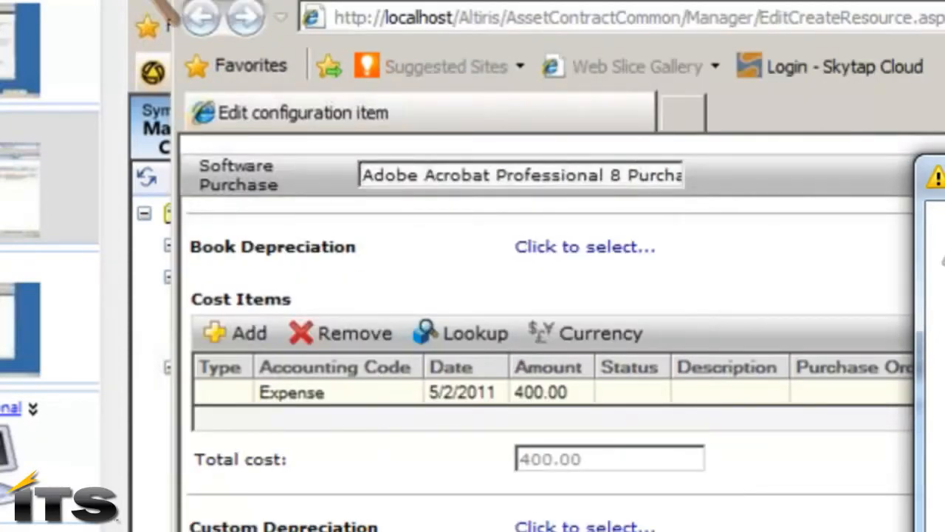
pyautogui.scroll(-5, 550, 332)
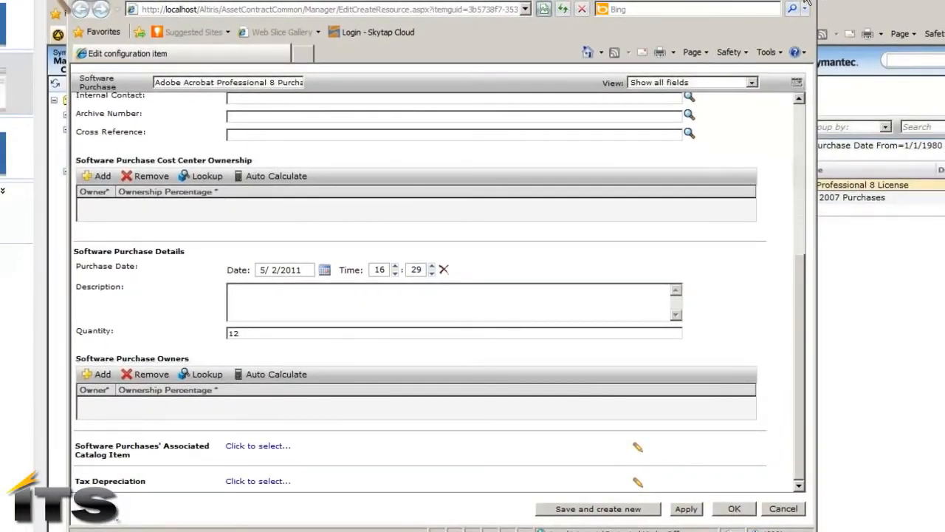
pyautogui.click(809, 0)
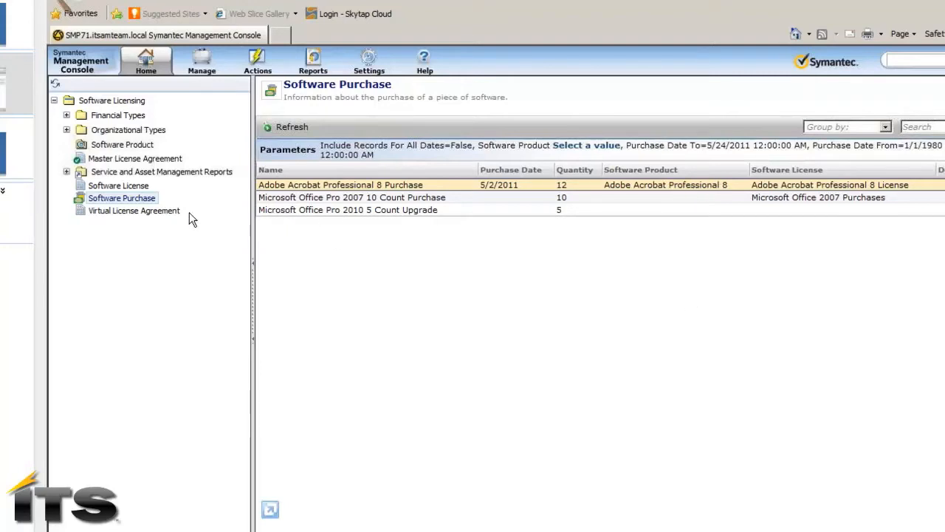
# Open the Software Licensing overview and examine Adobe Acrobat Professional 8 in the Software Product Licensing Compliance report
pyautogui.click(121, 100)
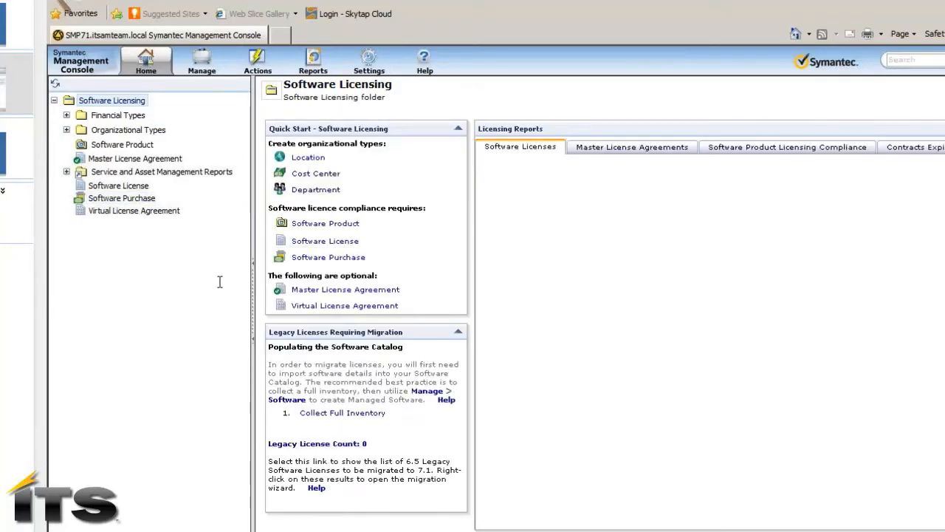
pyautogui.click(774, 146)
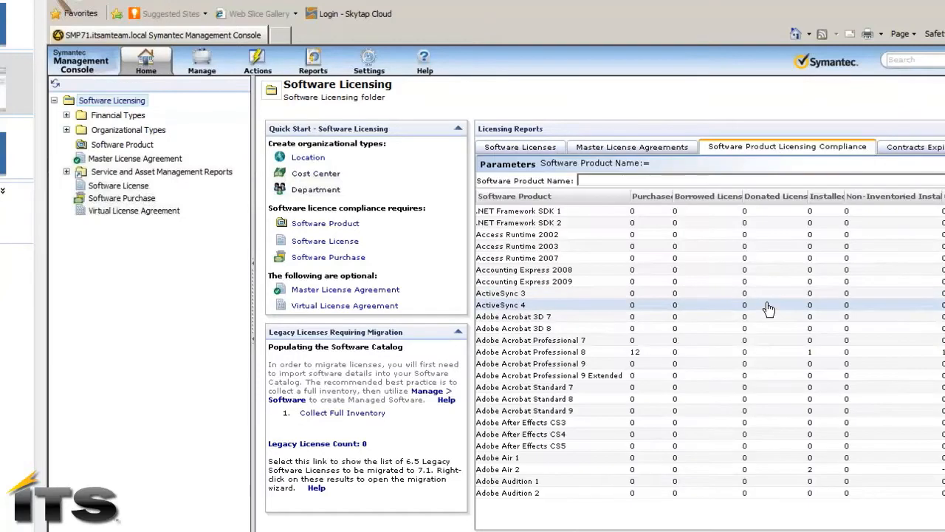
pyautogui.click(657, 357)
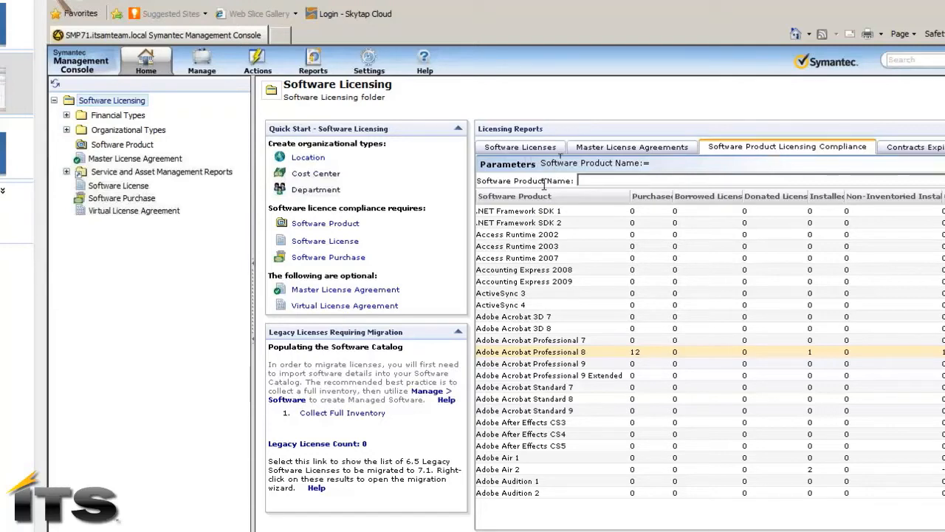
pyautogui.click(546, 211)
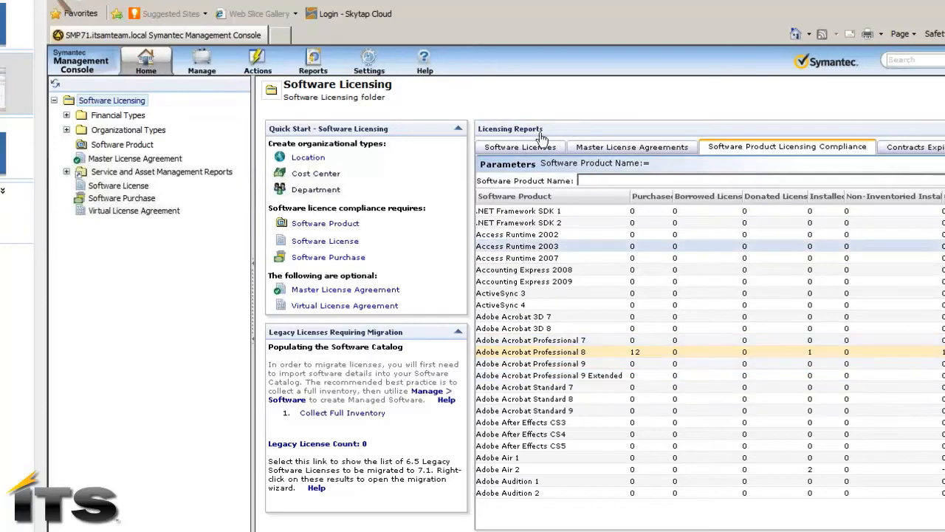
# View the Software Licenses report and the Software License list, and return to the Software Licensing overview
pyautogui.click(523, 147)
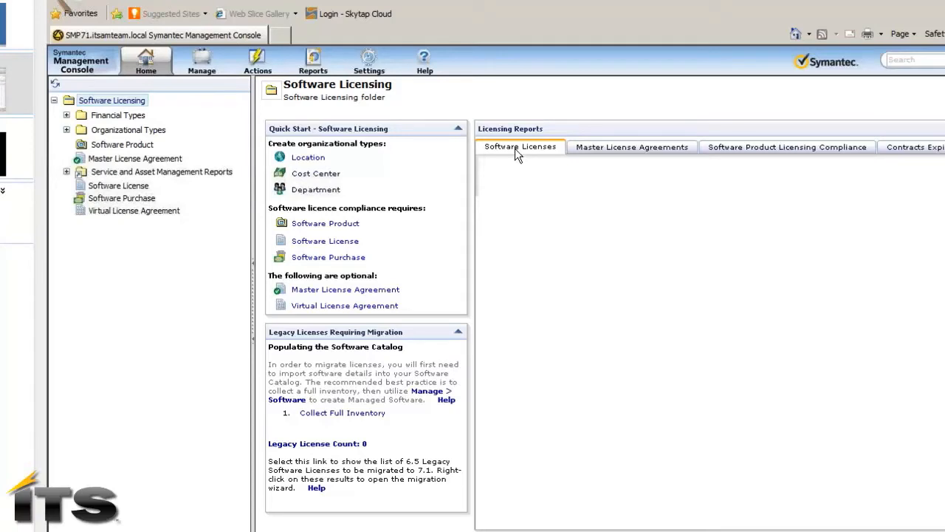
pyautogui.click(119, 186)
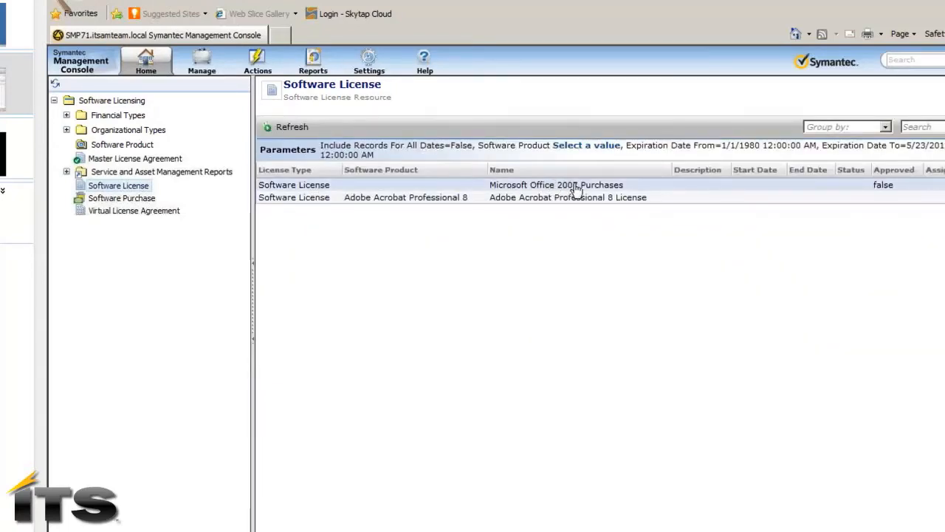
pyautogui.click(433, 251)
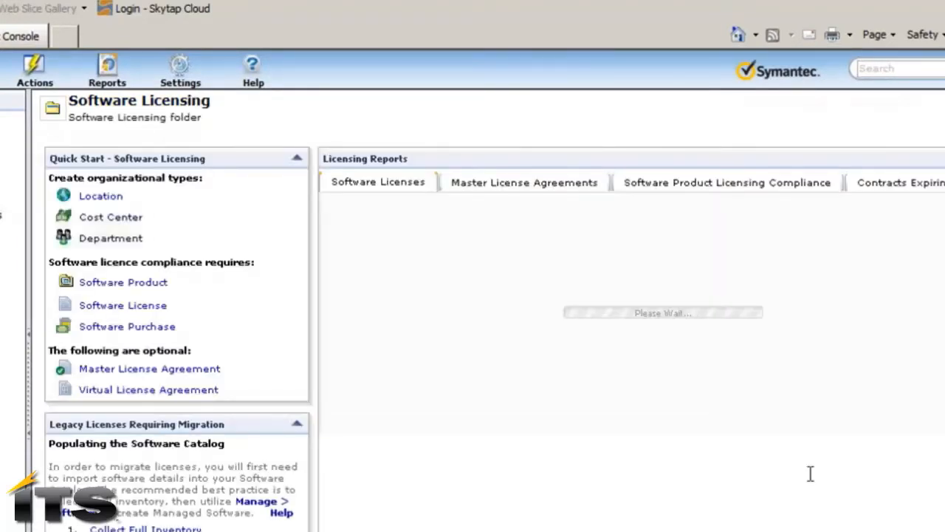
# Compare the Adobe Acrobat Professional 8 and Adobe Air 2 rows in the Software Product Licensing Compliance report
pyautogui.click(744, 187)
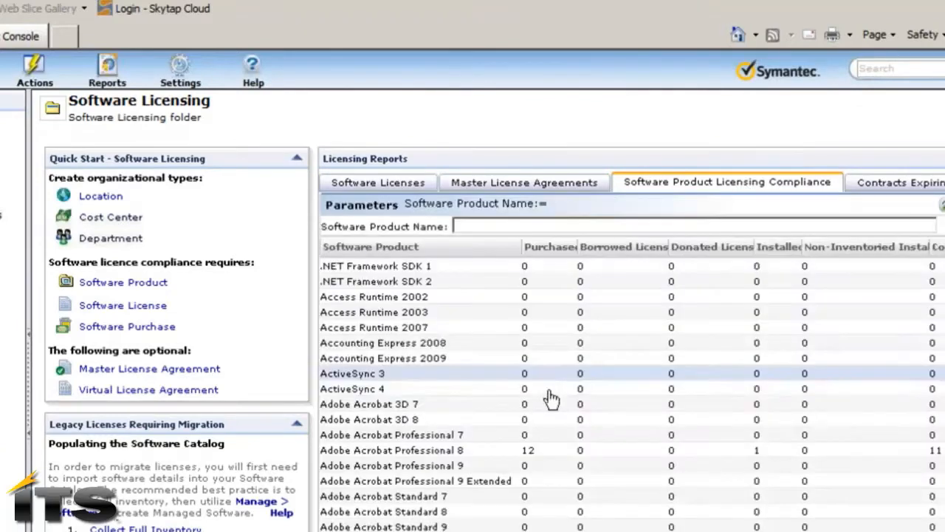
pyautogui.click(373, 450)
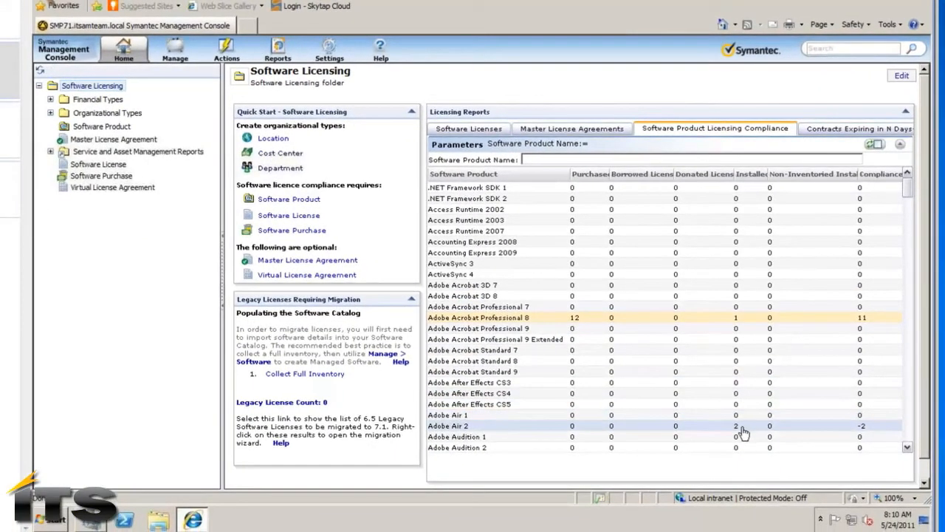
pyautogui.click(743, 433)
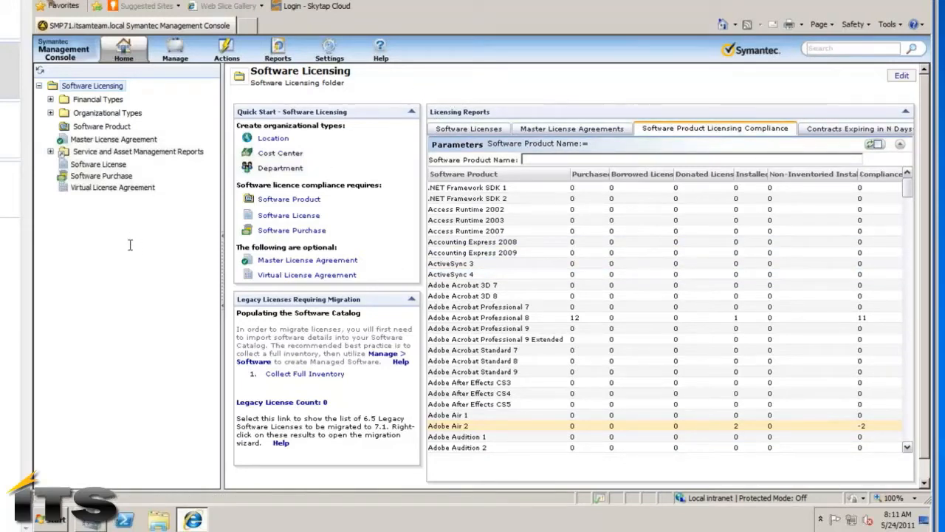
# Start a new software license and name it "Adobe Air 2"
pyautogui.click(277, 218)
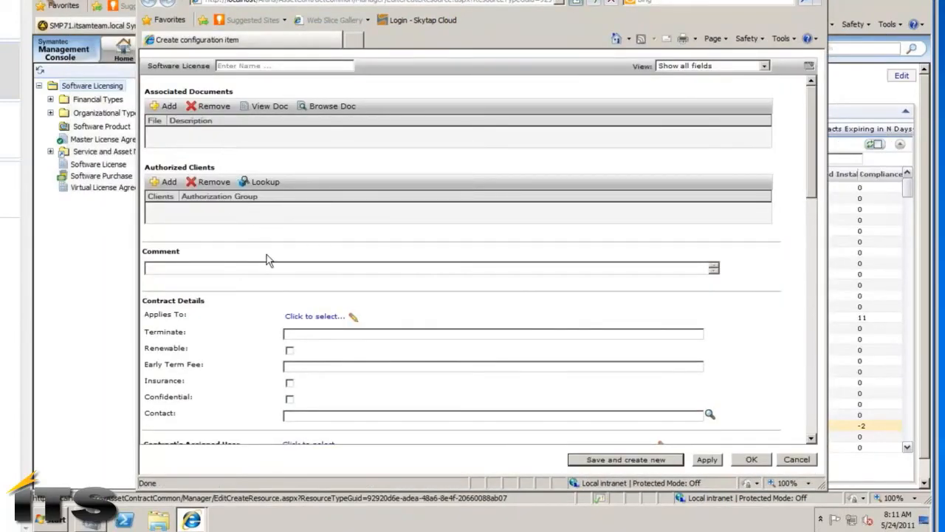
pyautogui.click(296, 68)
pyautogui.write('Adobe Air 2')
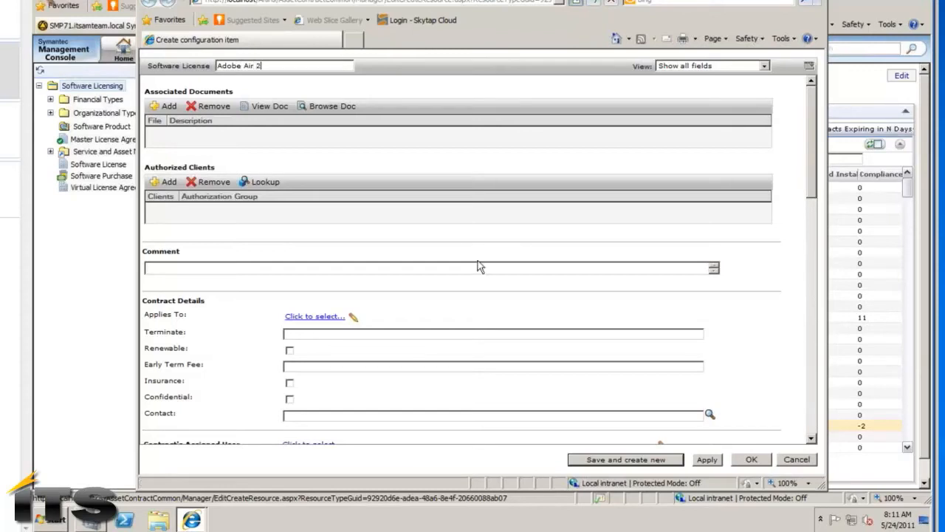
# Set the license's covered software product to Adobe Air 2 and save the license
pyautogui.moveTo(811, 150); pyautogui.dragTo(800, 217)
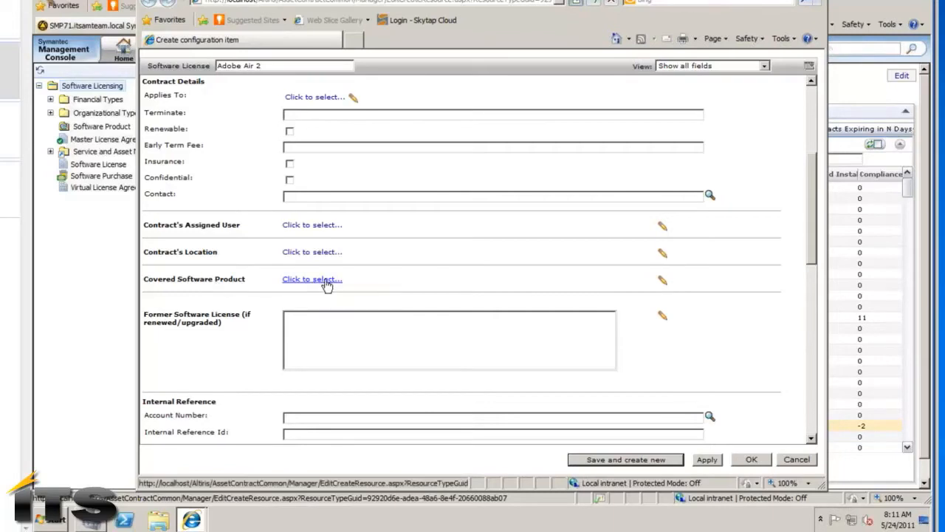
pyautogui.click(327, 281)
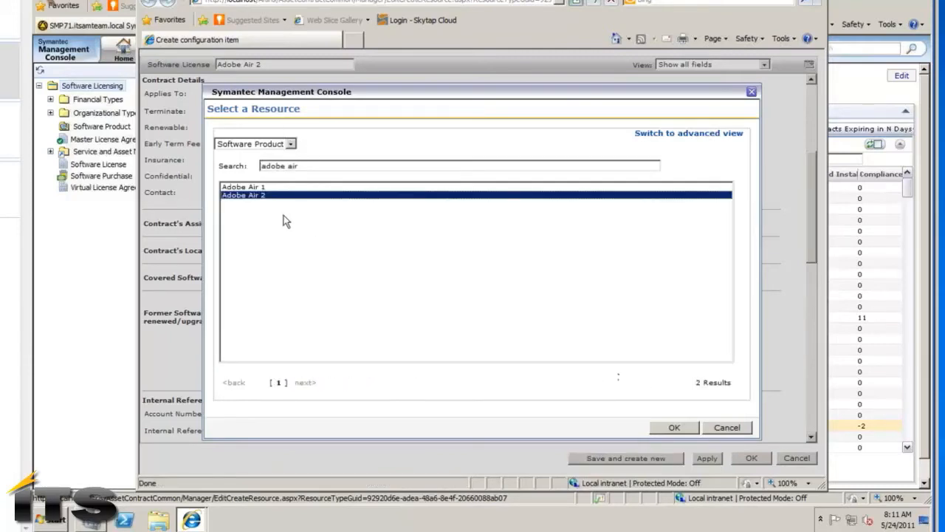
pyautogui.click(673, 430)
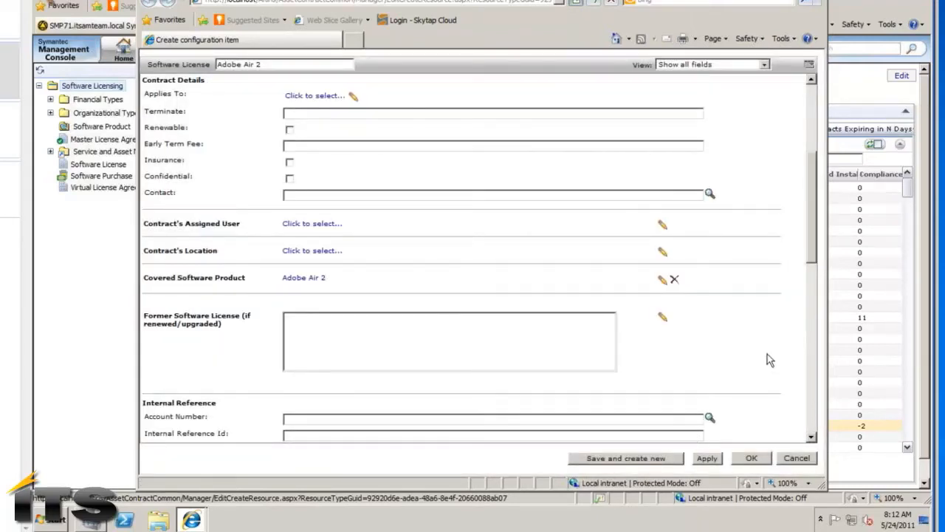
pyautogui.click(708, 459)
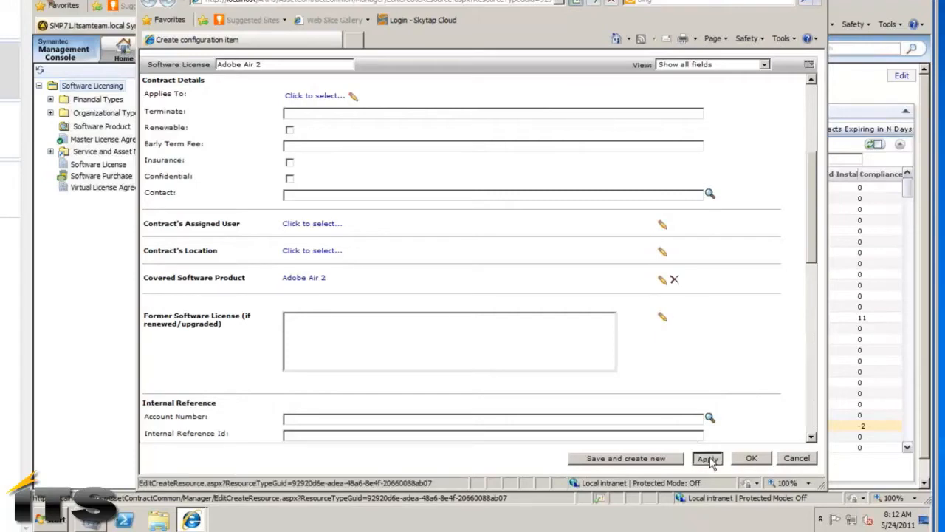
pyautogui.click(748, 460)
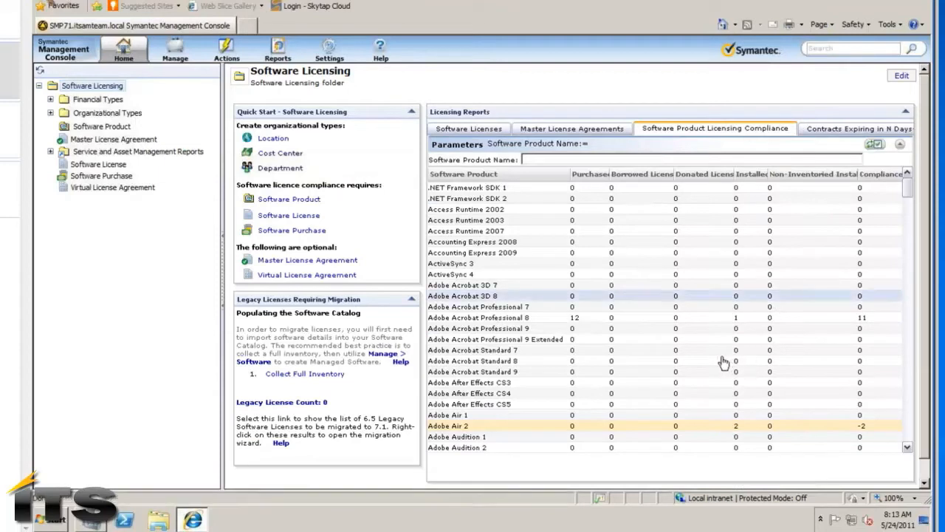
# Check the Adobe Air 2 row in the compliance report and view the Software Licenses report
pyautogui.click(630, 428)
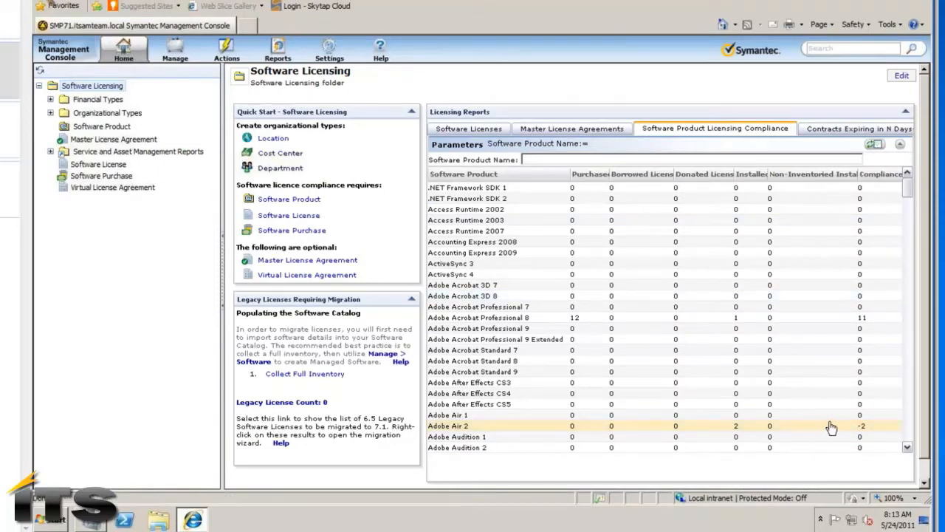
pyautogui.click(469, 129)
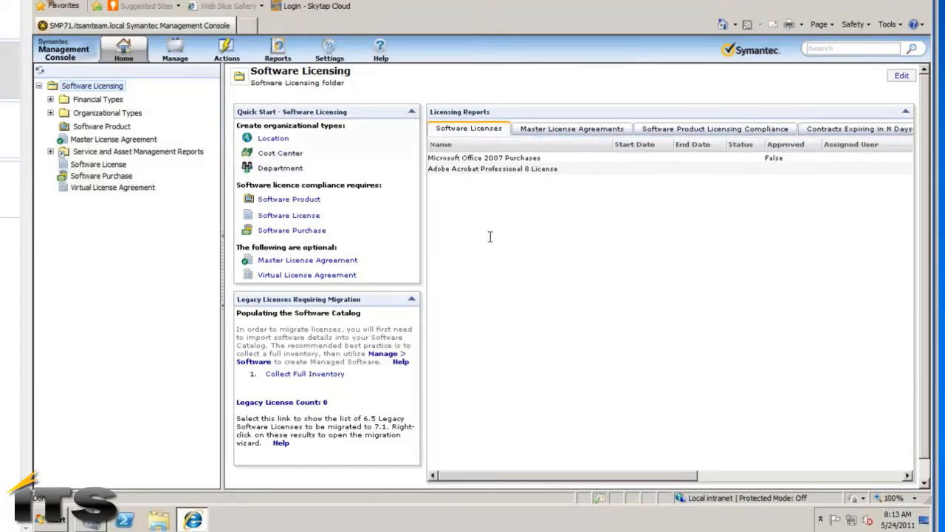
# Start a new software purchase and name it "Adobe Air 2 - 5/24/11"
pyautogui.click(299, 231)
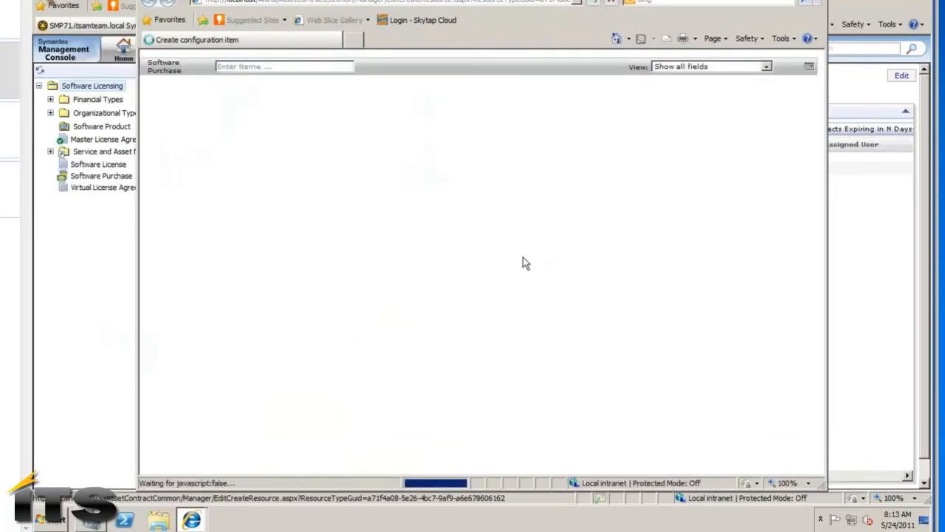
pyautogui.click(270, 66)
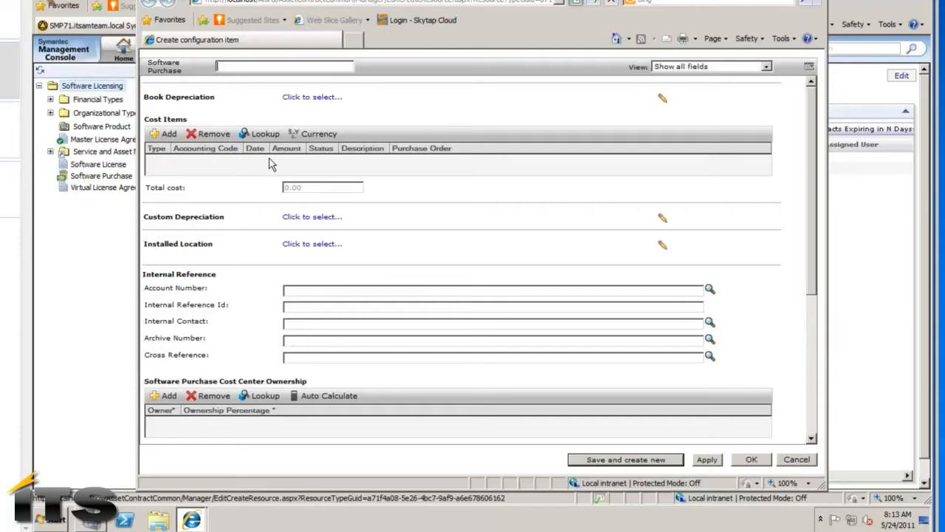
pyautogui.write('Adobe Air 2 - 5/24/11')
# Set the purchase quantity to 5, apply the changes, and close the purchase record
pyautogui.moveTo(812, 229); pyautogui.dragTo(790, 342)
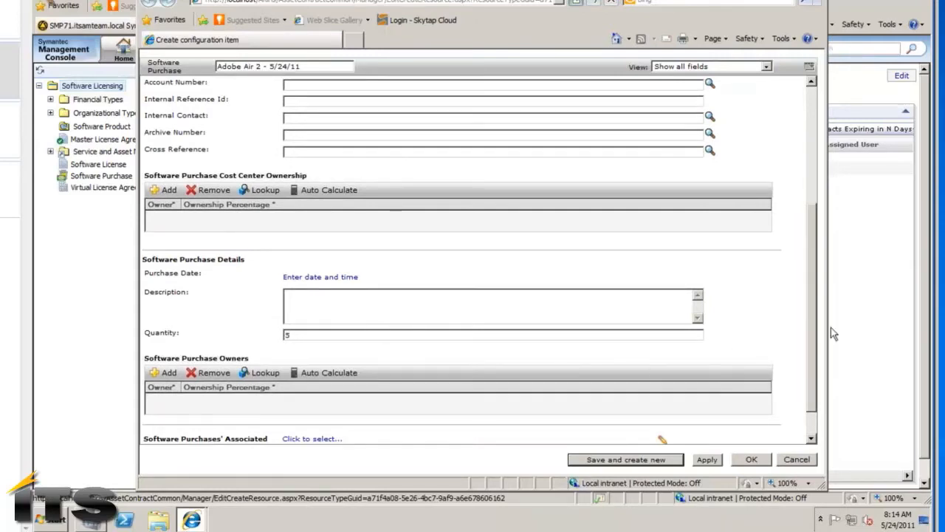
pyautogui.scroll(-1, 814, 337)
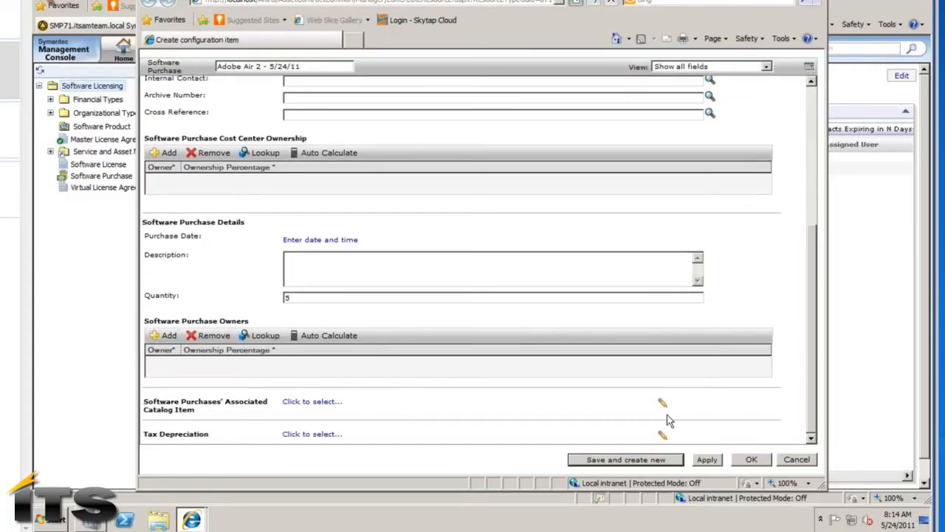
pyautogui.moveTo(811, 377); pyautogui.dragTo(793, 429)
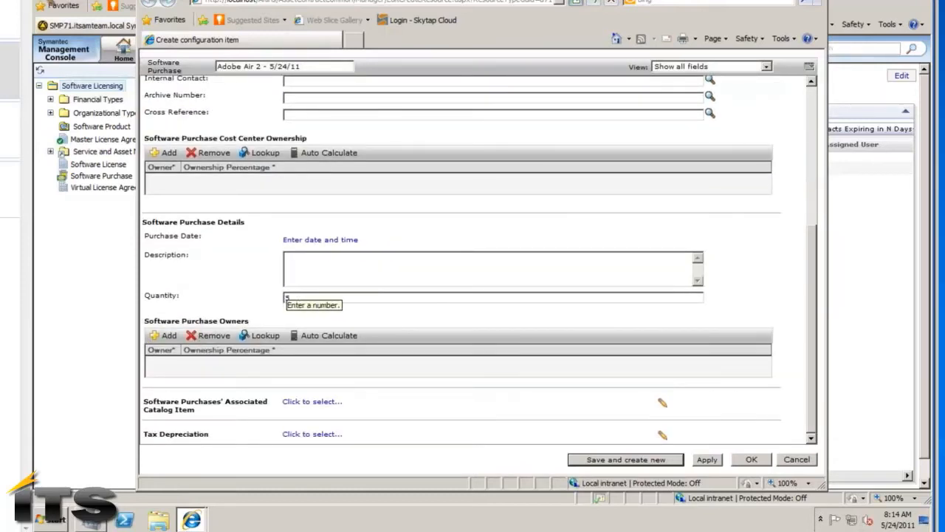
pyautogui.click(711, 461)
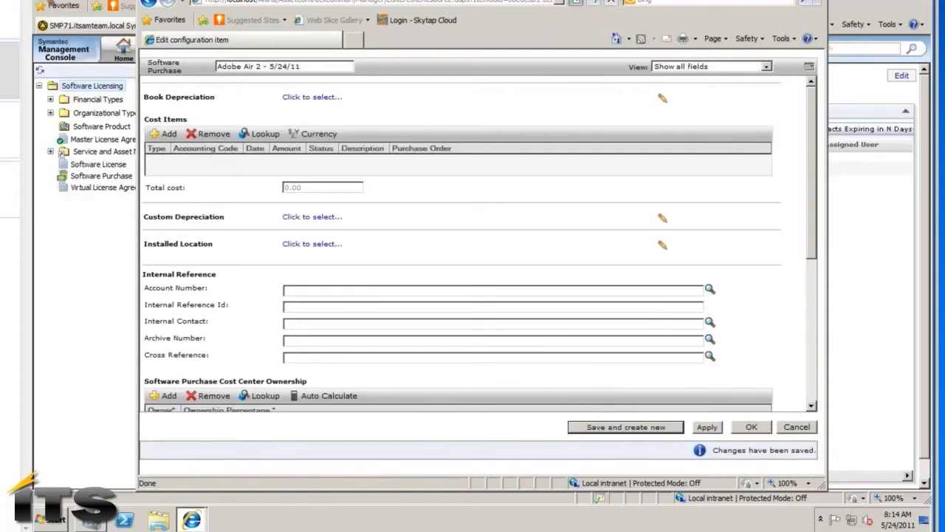
pyautogui.click(816, 1)
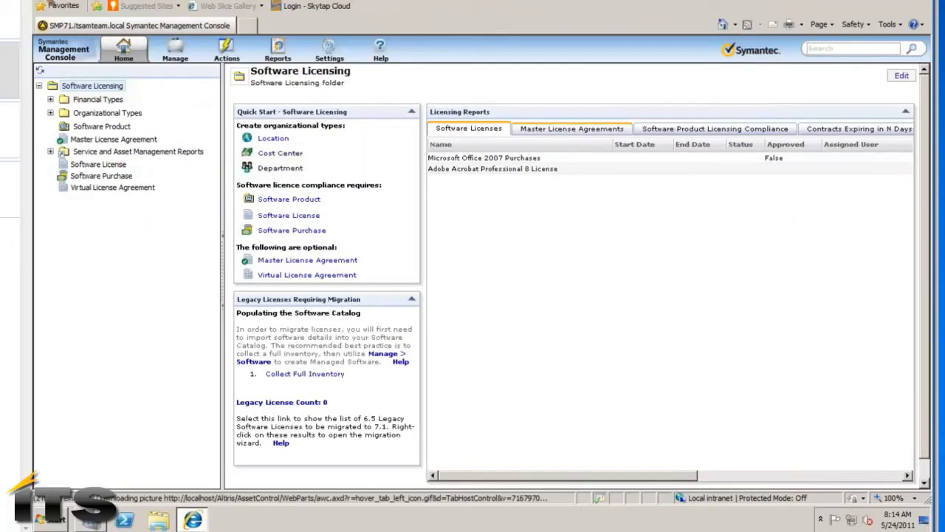
# Reopen the Software Product Licensing Compliance report and refresh it to check Adobe Air 2
pyautogui.click(720, 130)
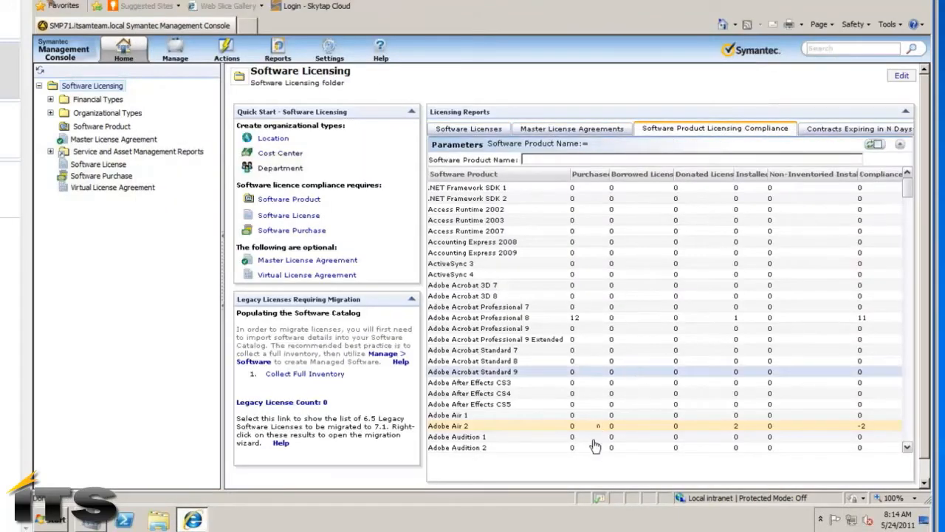
pyautogui.click(876, 145)
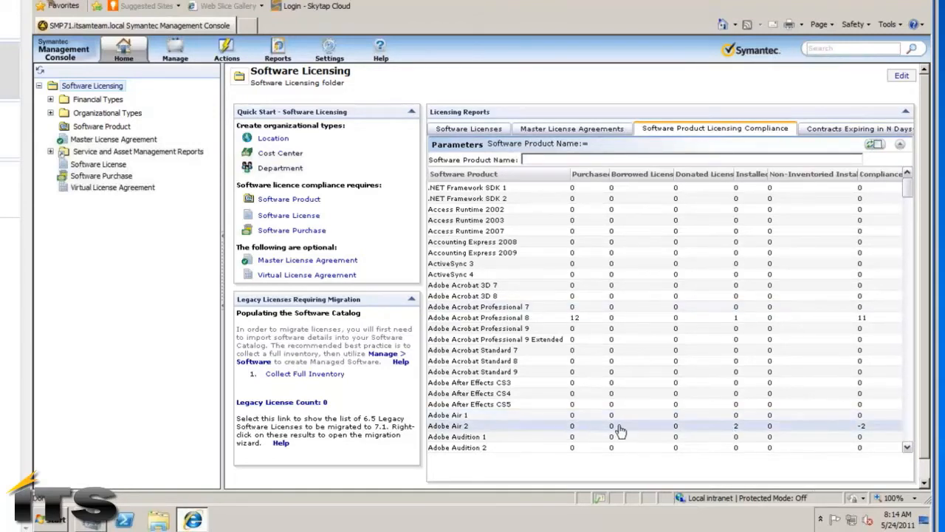
# Run the Software Product Licensing Recalculation task from Jobs and Tasks and refresh its instance status
pyautogui.click(176, 53)
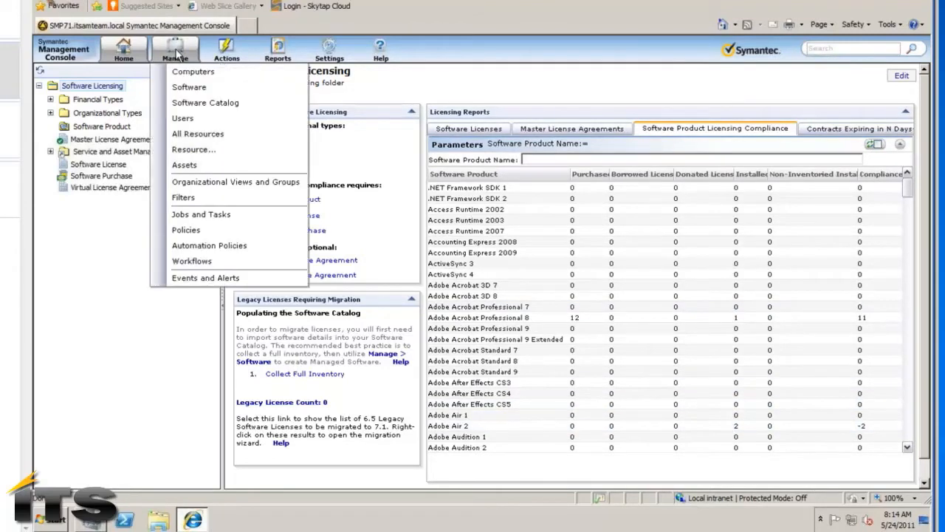
pyautogui.click(194, 214)
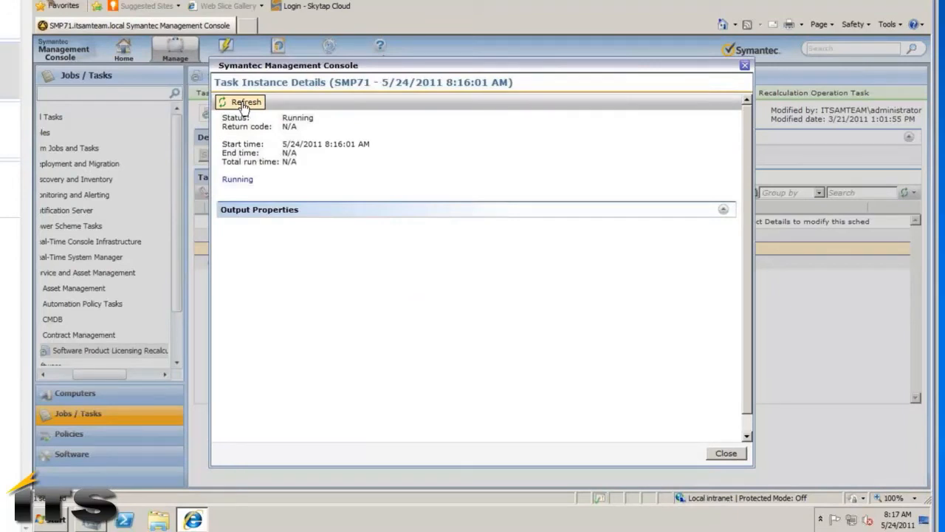
pyautogui.click(243, 103)
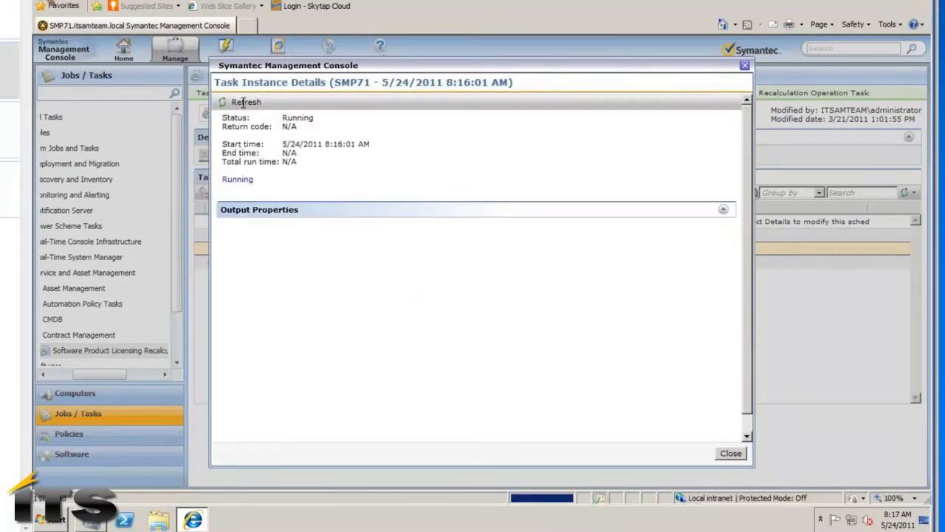
# Refresh the running recalculation task instance, close its details, and select the run started on 5/18/2011 in the task status list
pyautogui.click(243, 104)
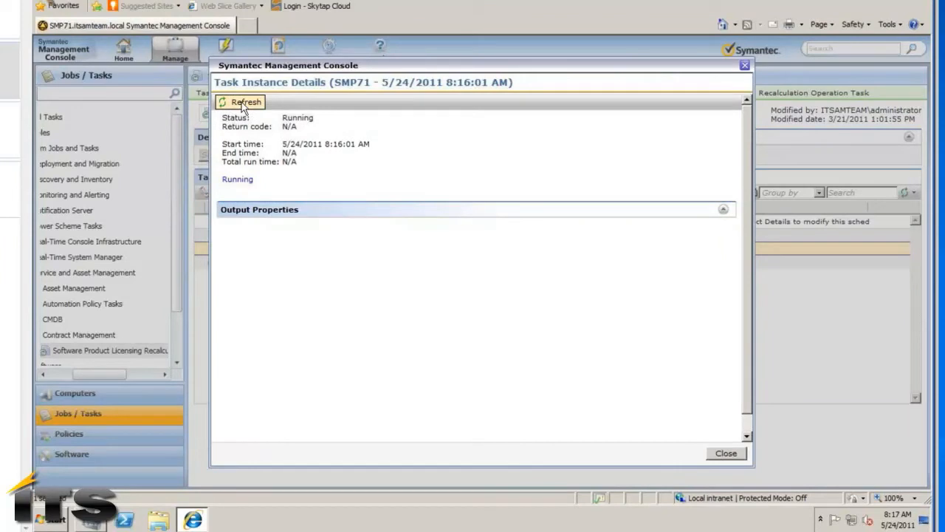
pyautogui.click(243, 104)
pyautogui.click(733, 454)
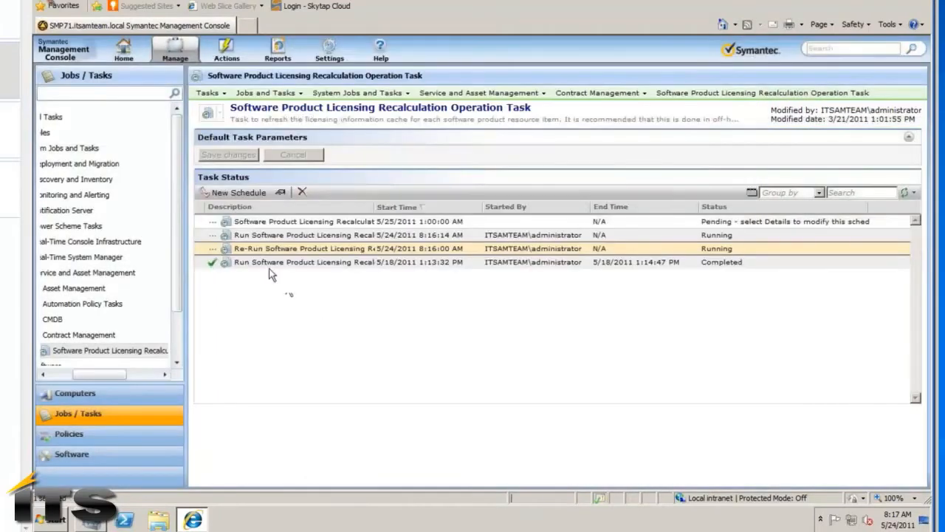
pyautogui.click(281, 262)
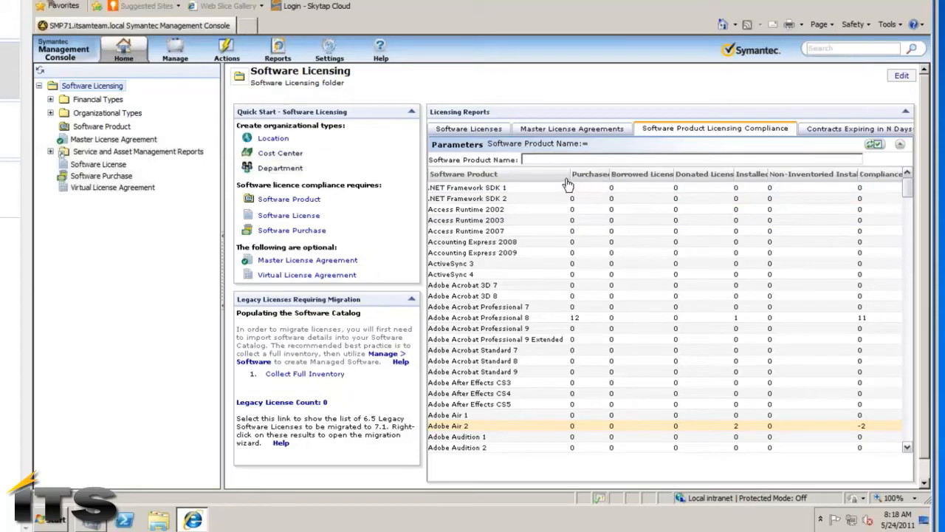
# Adjust the Software Product, Purchased, Borrowed License and Donated License column widths in the Software Product Licensing Compliance report so their headings are readable
pyautogui.moveTo(563, 177); pyautogui.dragTo(545, 180)
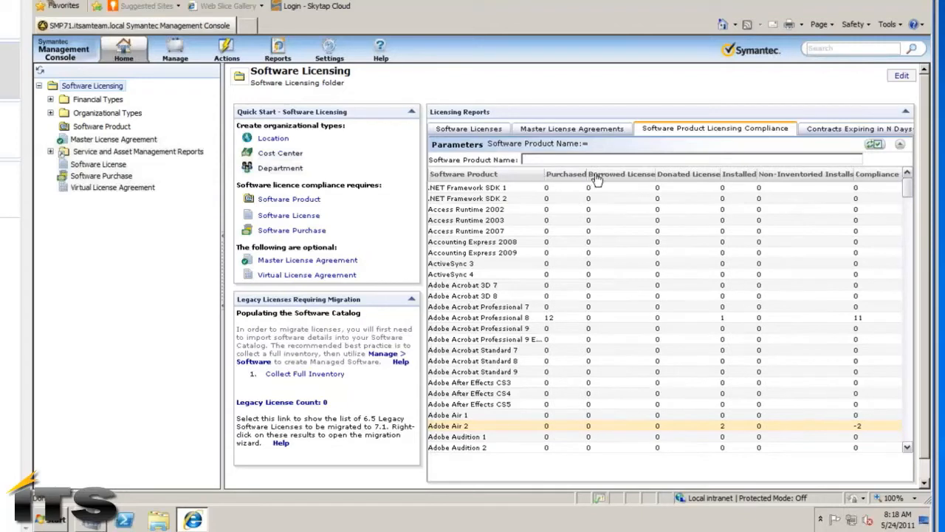
pyautogui.moveTo(587, 173); pyautogui.dragTo(602, 176)
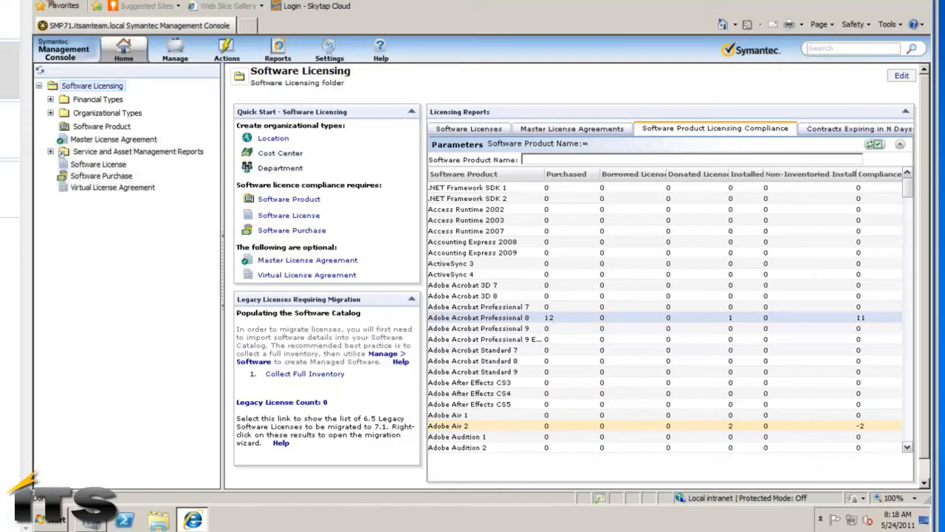
pyautogui.moveTo(598, 175); pyautogui.dragTo(591, 178)
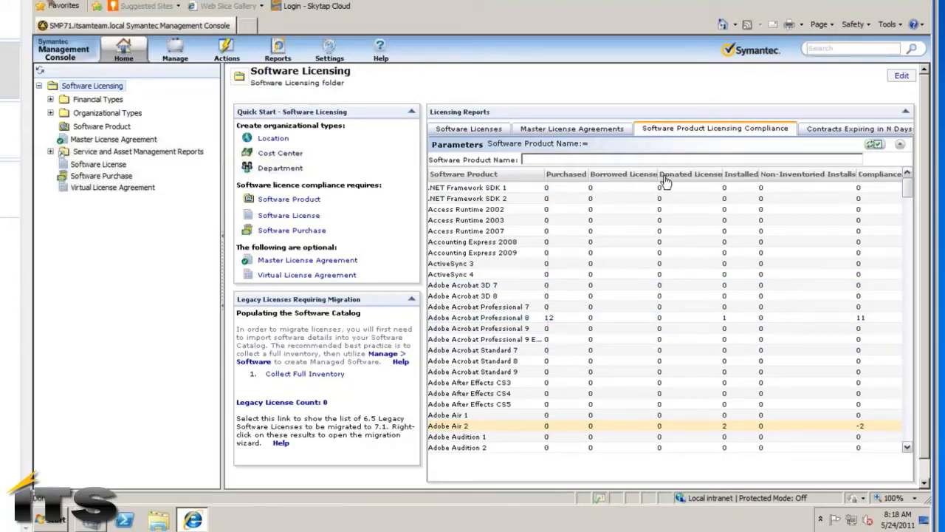
pyautogui.moveTo(658, 175); pyautogui.dragTo(669, 177)
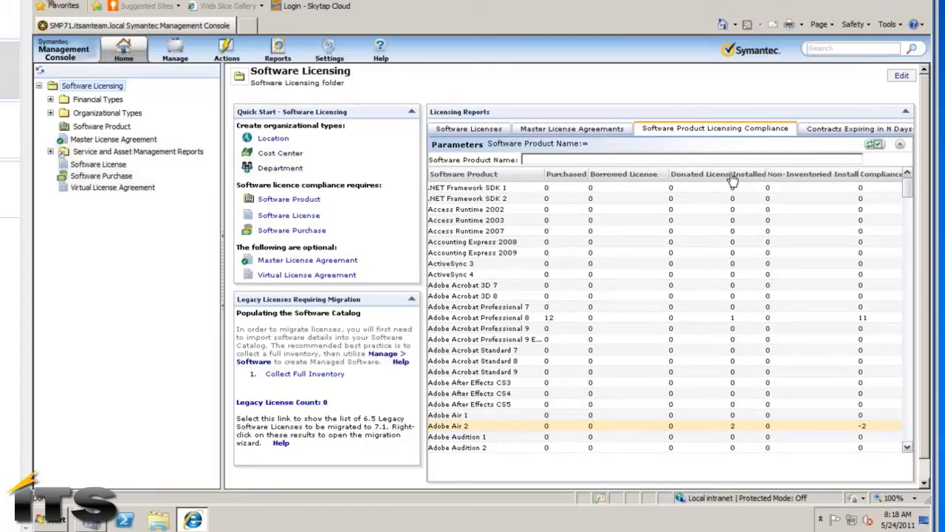
pyautogui.moveTo(736, 175); pyautogui.dragTo(744, 176)
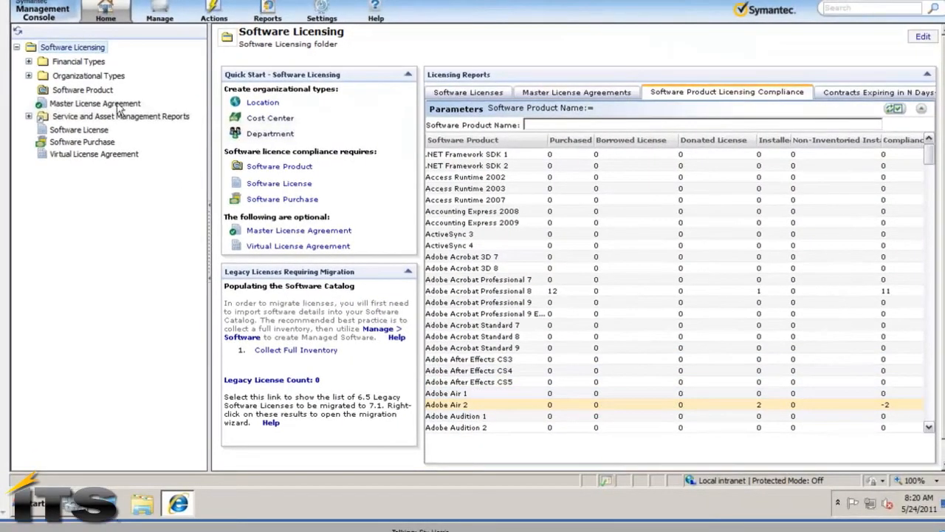
# Link the software purchase "Adobe Air 2 - 5/24/11" to the Adobe Air 2 software license and apply the change
pyautogui.click(79, 131)
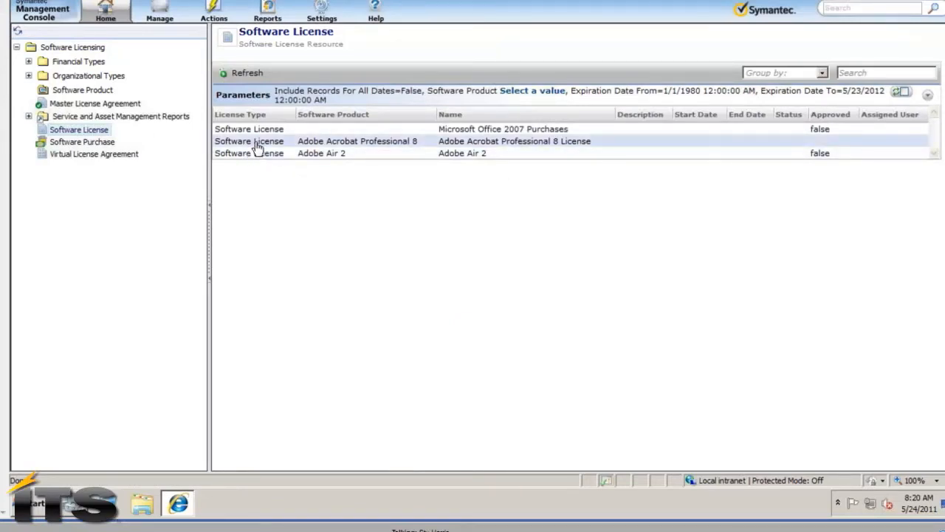
pyautogui.click(253, 155)
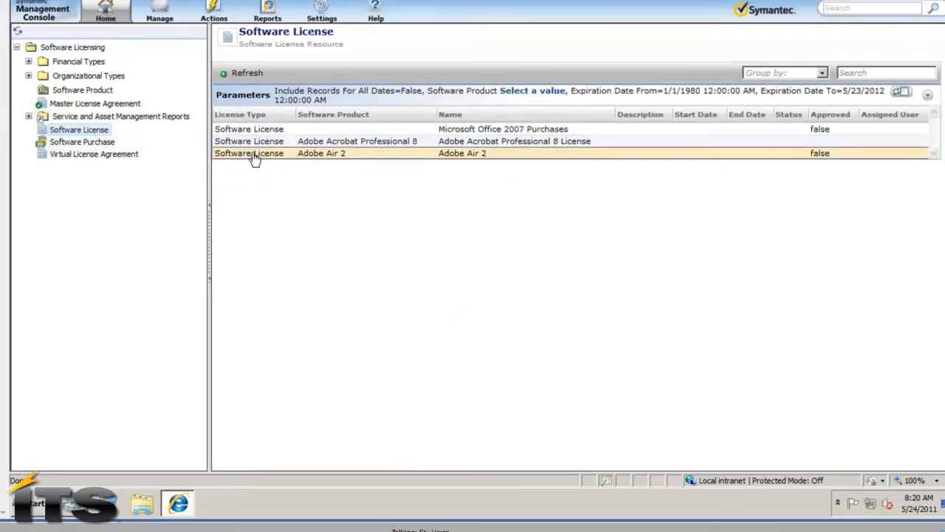
pyautogui.doubleClick(252, 156)
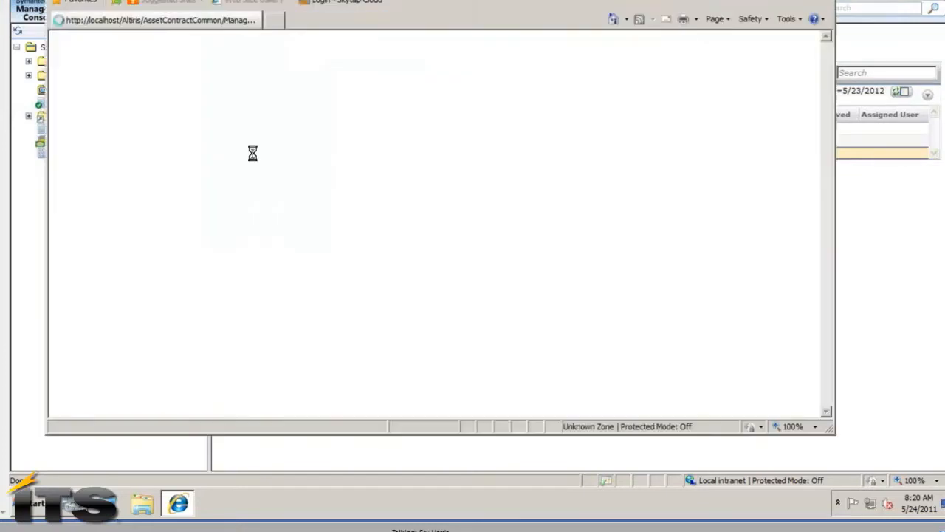
pyautogui.click(253, 152)
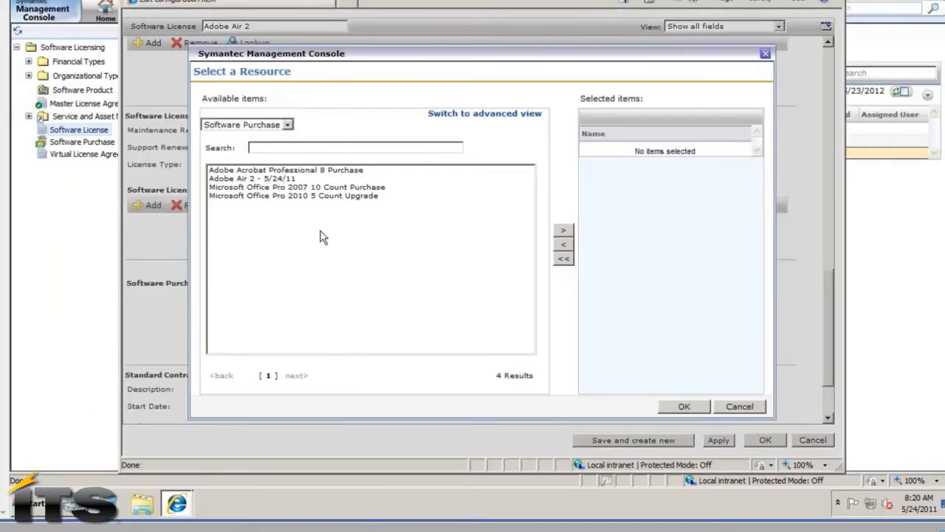
pyautogui.click(287, 179)
pyautogui.click(564, 232)
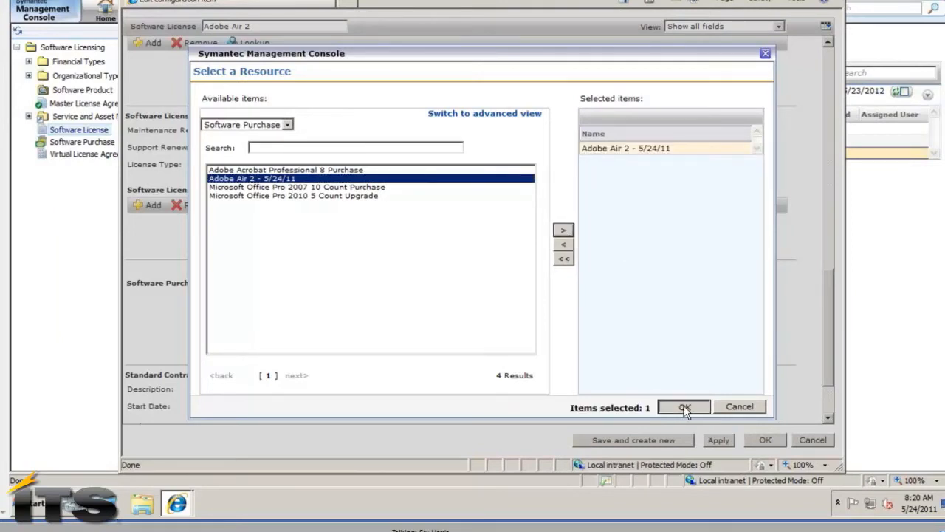
pyautogui.click(685, 408)
pyautogui.click(715, 441)
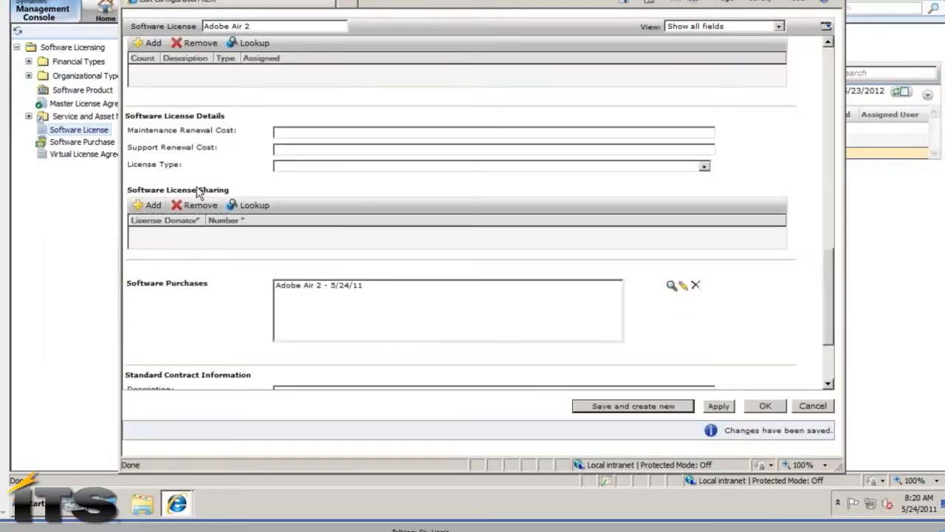
# Browse the license donator choices for Software License Sharing, and leave the Adobe Air 2 license record without saving
pyautogui.click(150, 206)
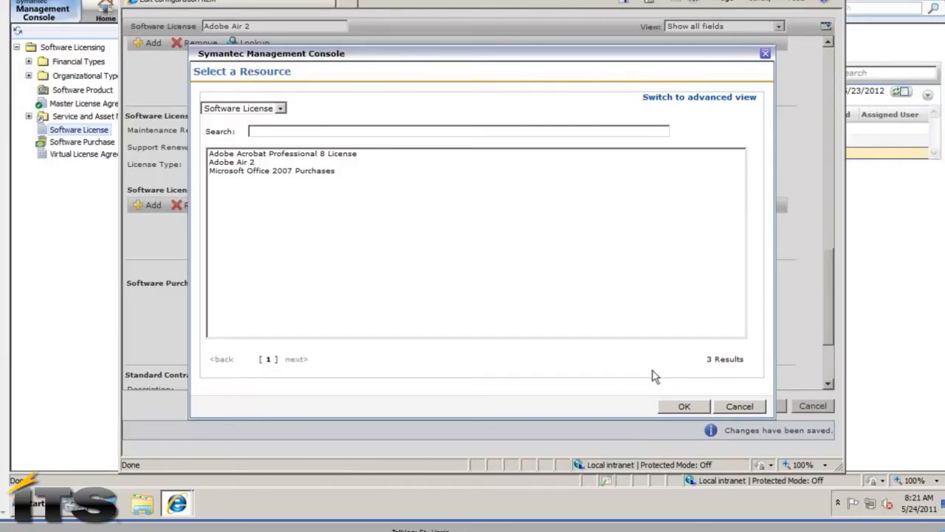
pyautogui.click(740, 407)
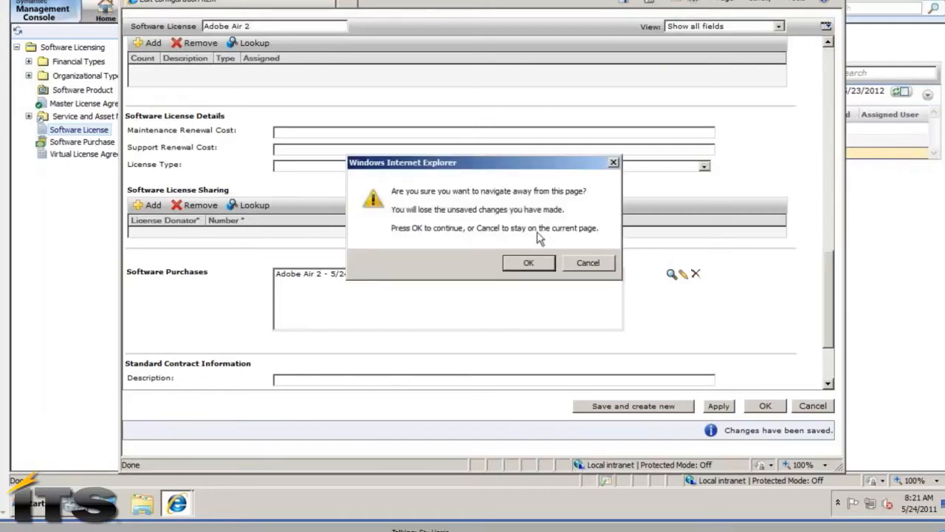
pyautogui.press('Return')
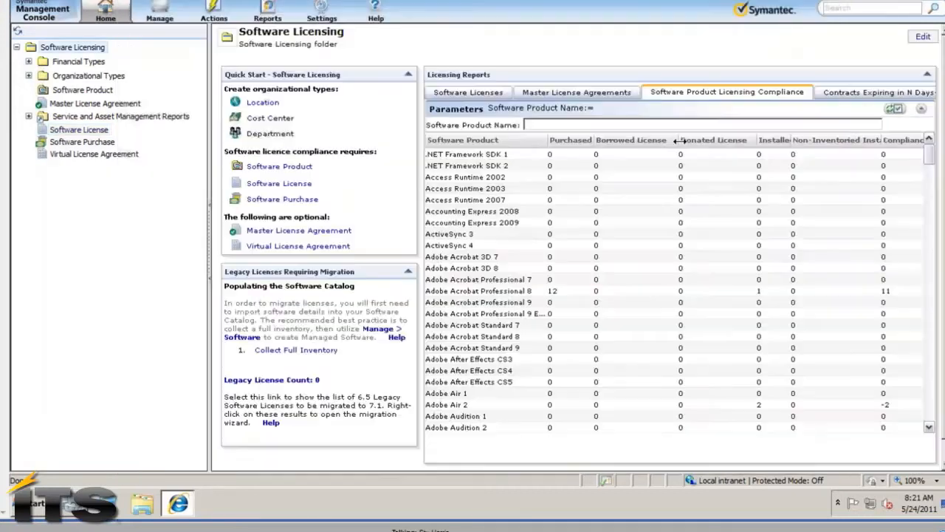
# Narrow the Borrowed License and Donated License columns of the compliance report and examine the Adobe Acrobat Professional 8 row through to its Compliance column
pyautogui.moveTo(684, 140)
pyautogui.mouseDown()
pyautogui.moveTo(671, 148)
pyautogui.moveTo(687, 151)
pyautogui.mouseUp()
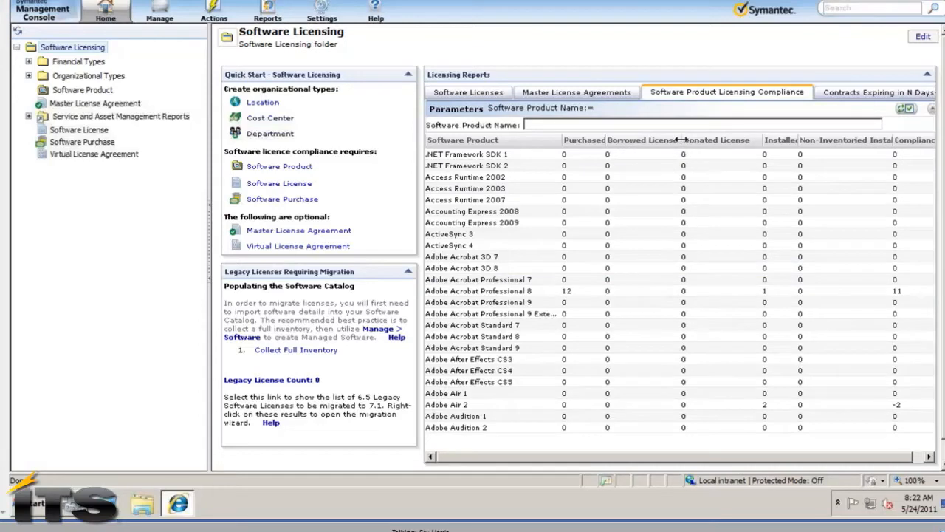
pyautogui.moveTo(678, 140); pyautogui.dragTo(651, 140)
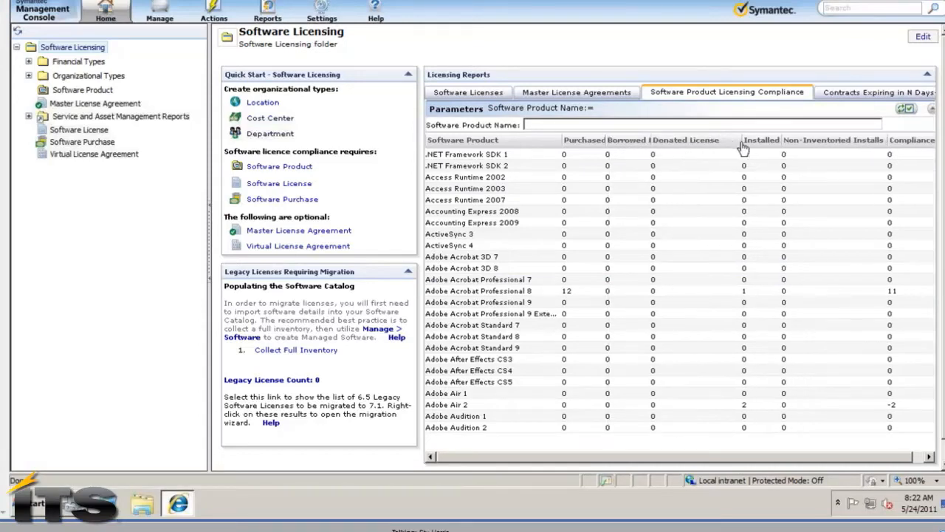
pyautogui.moveTo(734, 140); pyautogui.dragTo(703, 145)
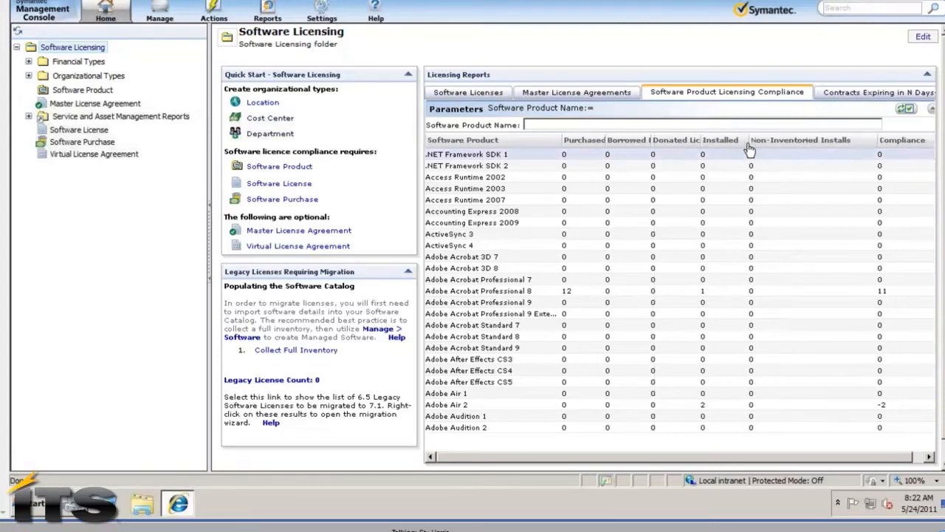
pyautogui.click(703, 293)
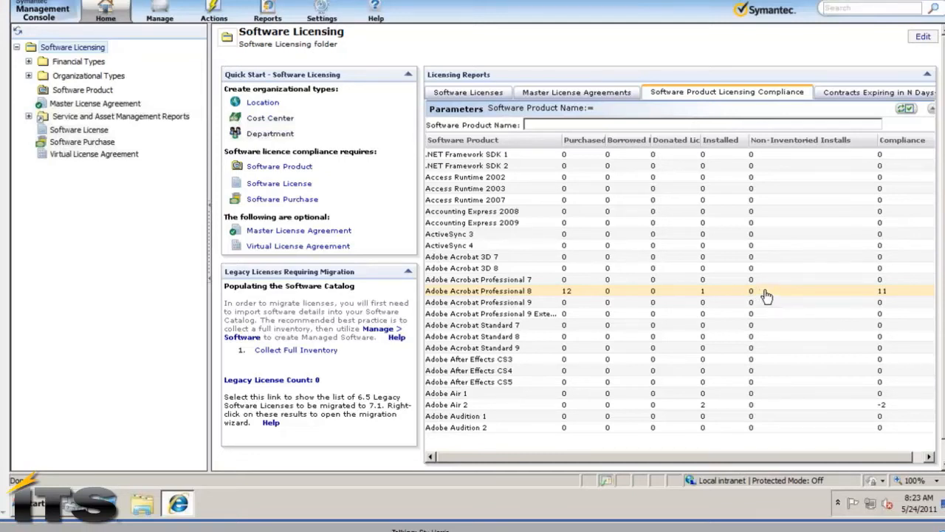
pyautogui.click(928, 457)
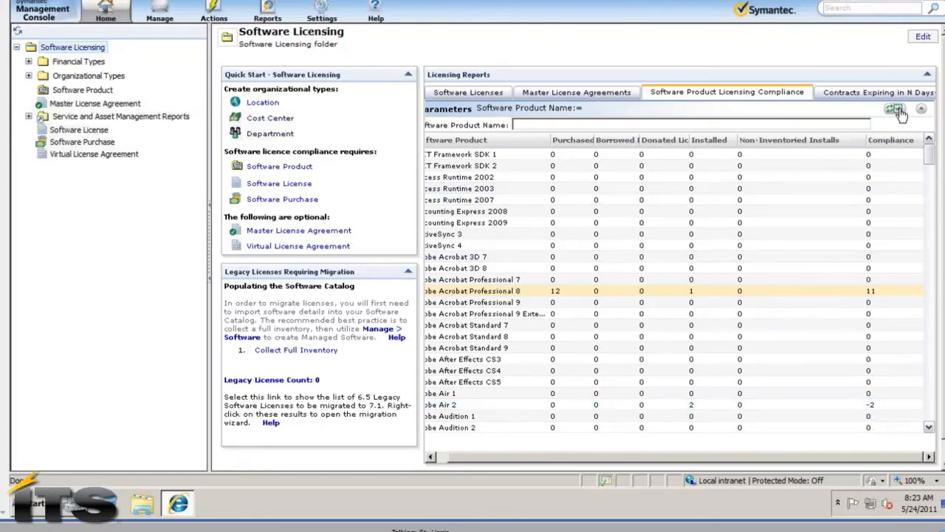
# Open the Adobe Air 2 software license and view the licenses selectable as its Former Software License without choosing one
pyautogui.click(75, 133)
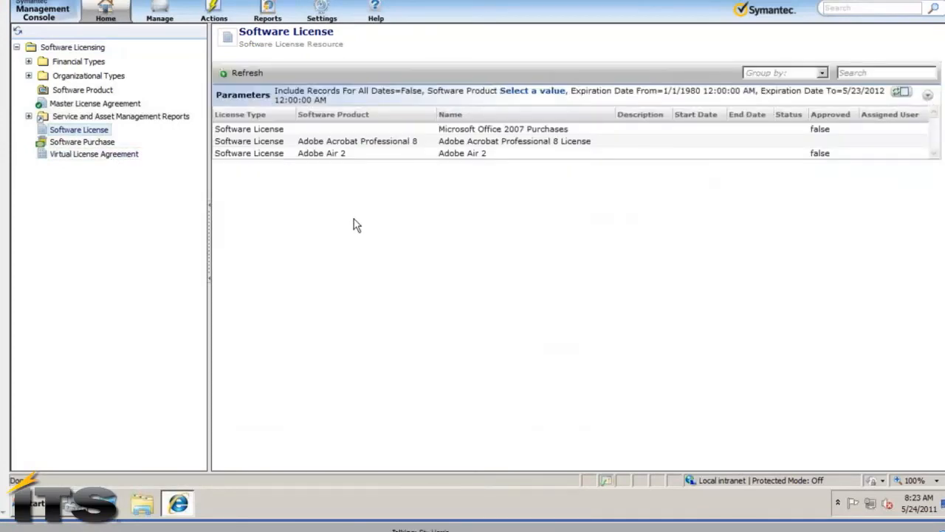
pyautogui.doubleClick(255, 156)
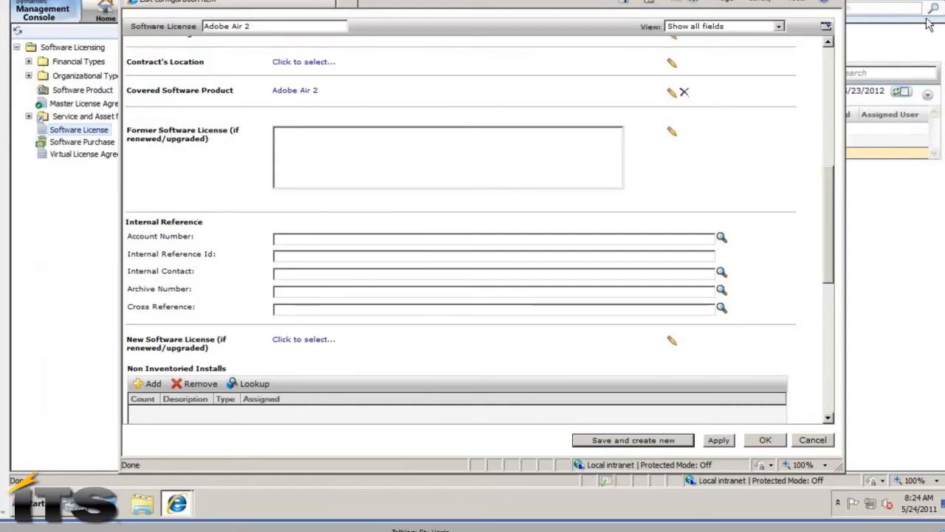
pyautogui.click(672, 131)
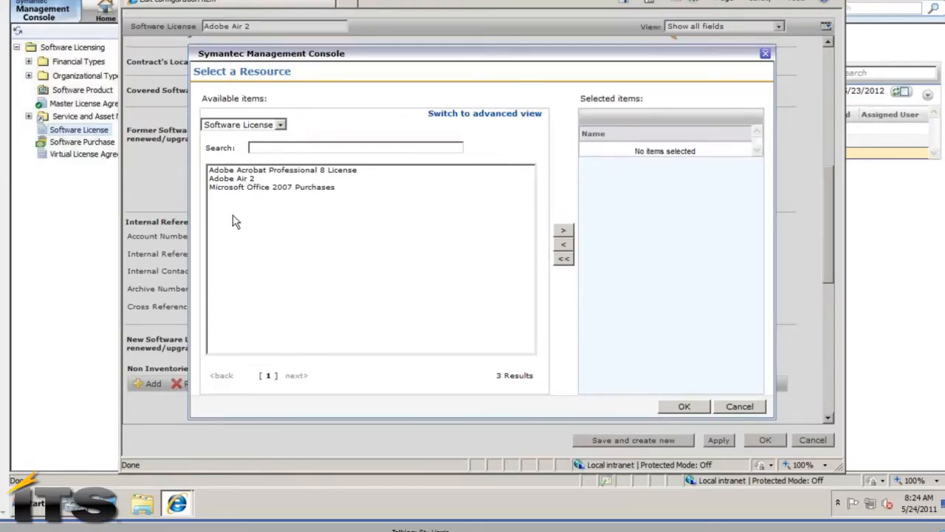
pyautogui.click(734, 407)
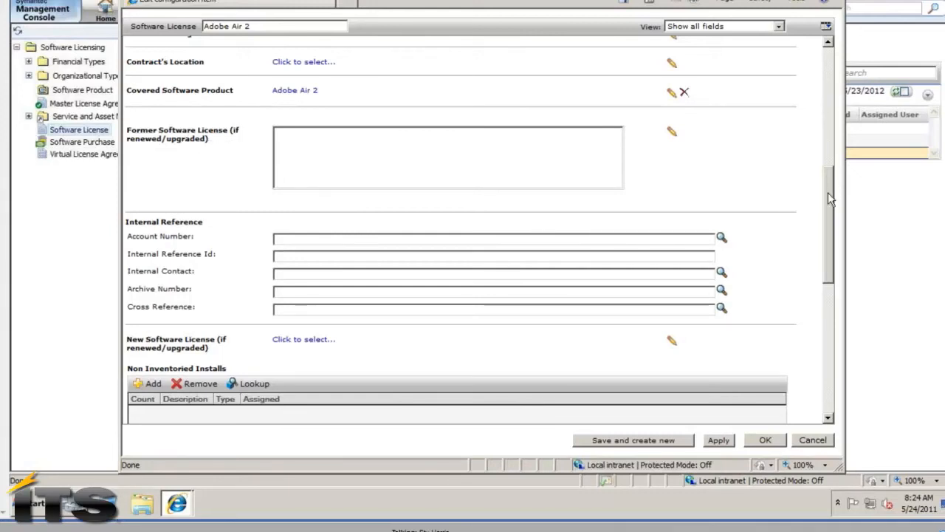
# Add a non-inventoried install to the Adobe Air 2 license with count 1, description "Security" and an assigned user, and save the record
pyautogui.moveTo(829, 198); pyautogui.dragTo(836, 241)
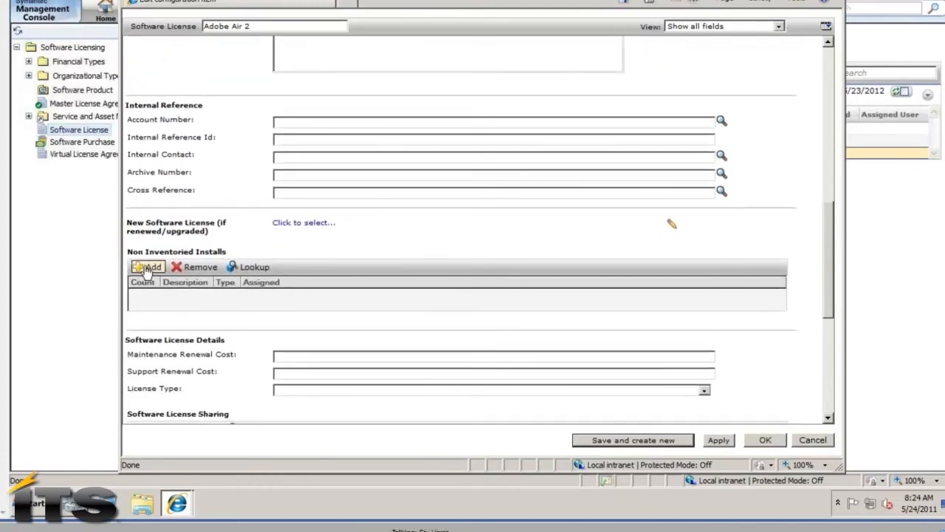
pyautogui.click(148, 268)
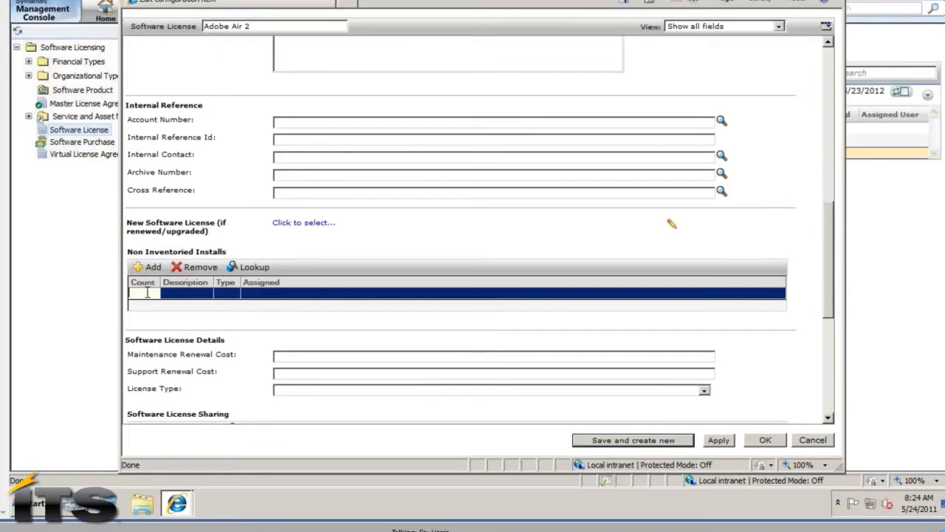
pyautogui.write('1')
pyautogui.click(184, 297)
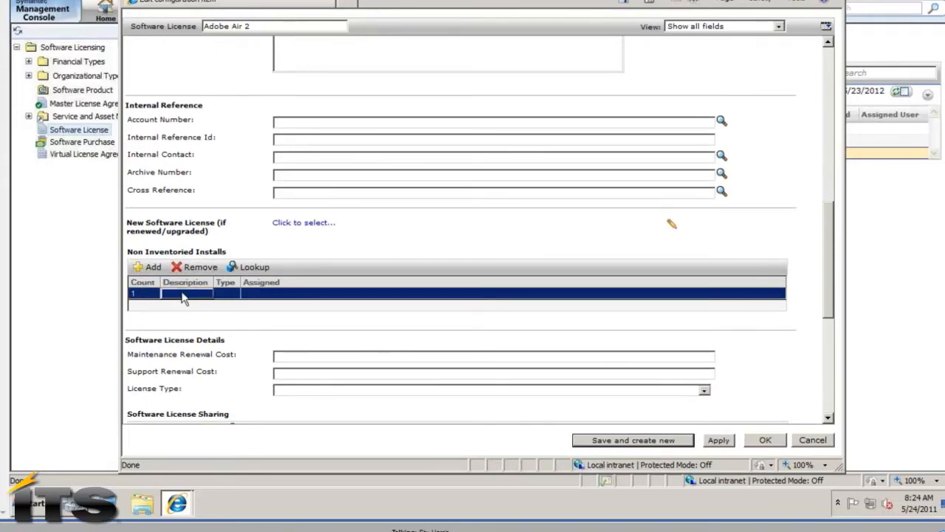
pyautogui.write('Security')
pyautogui.click(305, 294)
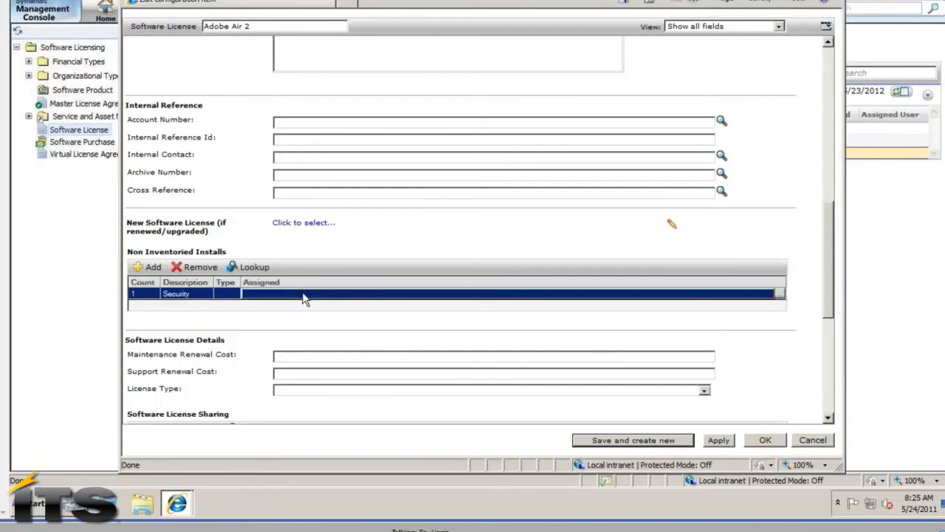
pyautogui.click(780, 295)
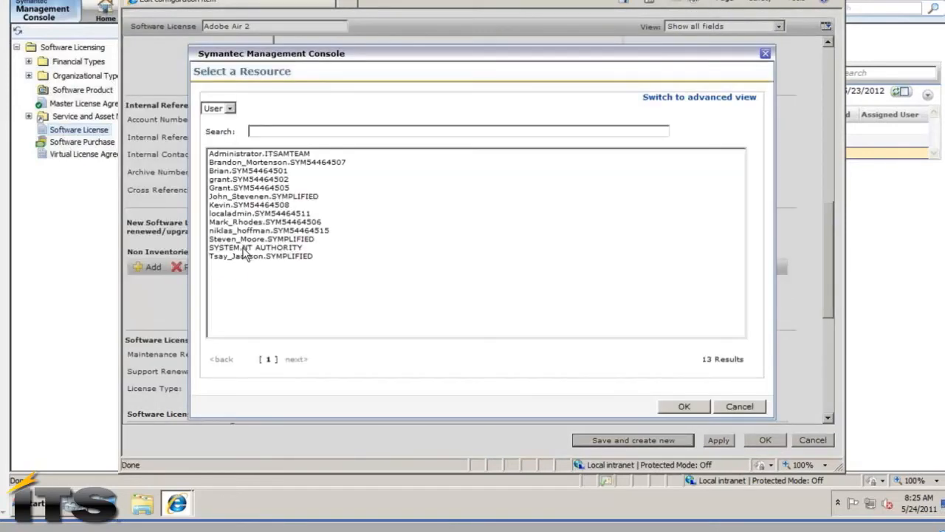
pyautogui.click(227, 205)
pyautogui.click(685, 406)
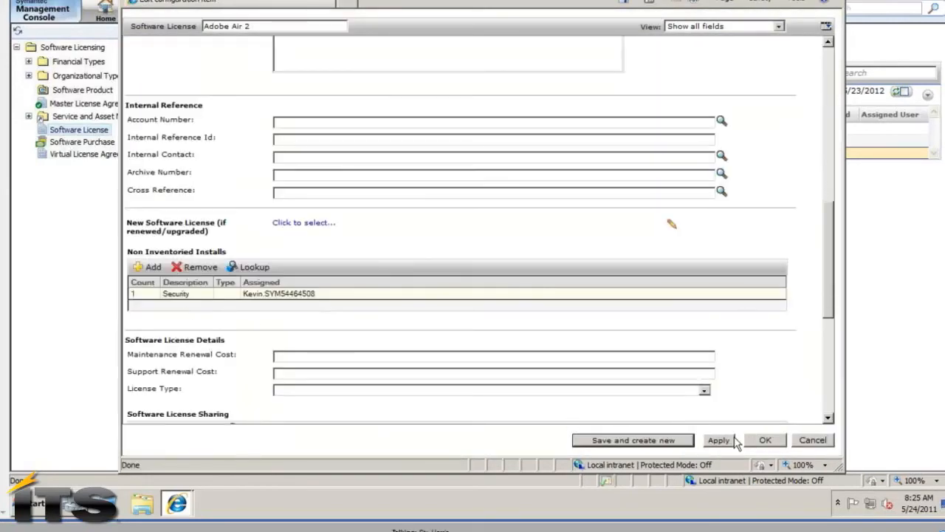
pyautogui.click(766, 441)
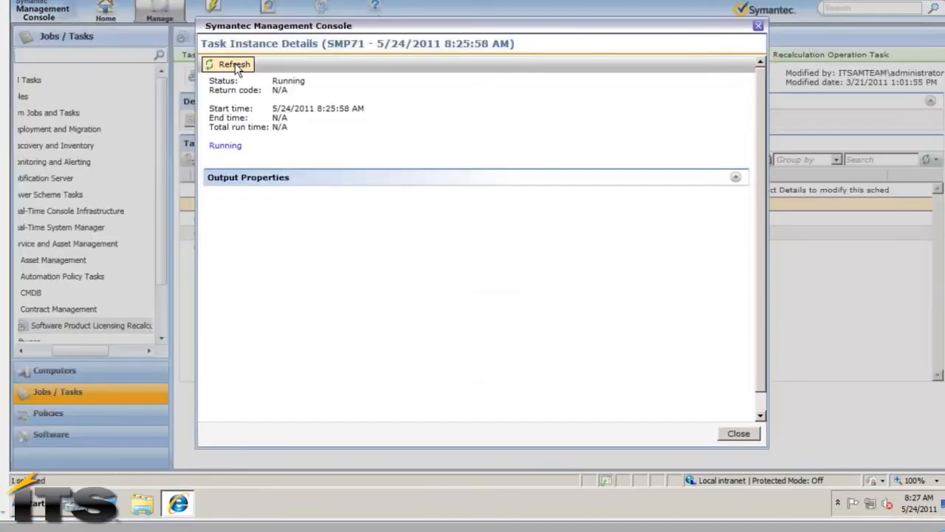
# Refresh the status of the recalculation task instance started at 8:25:58 AM and close its details
pyautogui.click(235, 63)
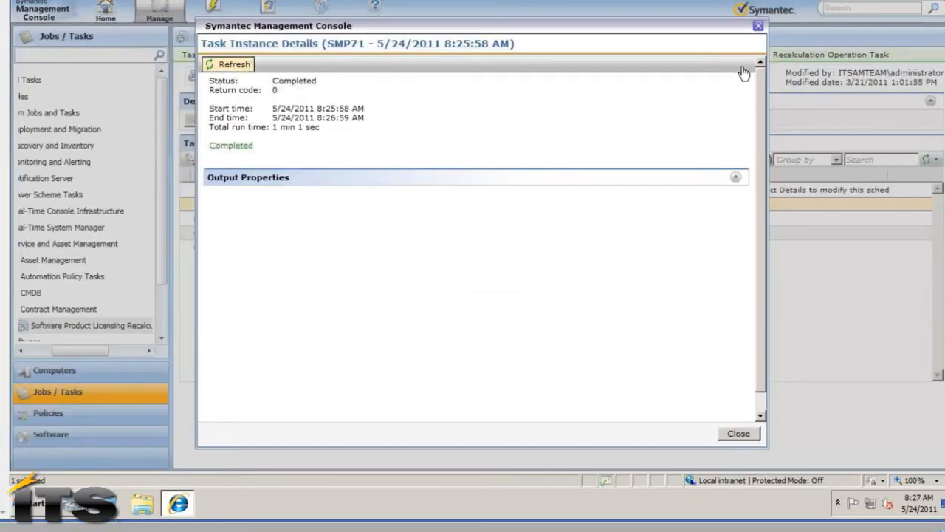
pyautogui.click(758, 27)
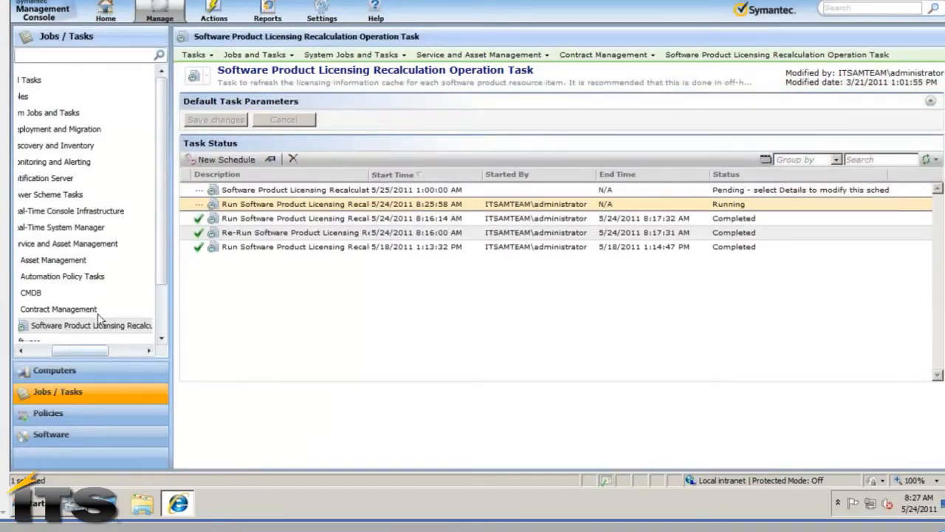
# Open the Software Product Licensing Compliance report under Software Licensing and examine the Adobe Air 2 row
pyautogui.click(107, 14)
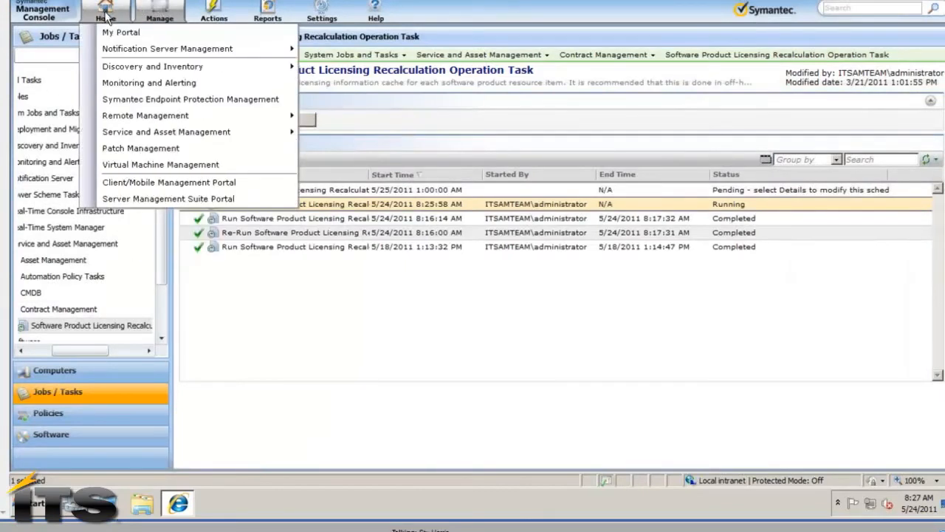
pyautogui.moveTo(130, 136)
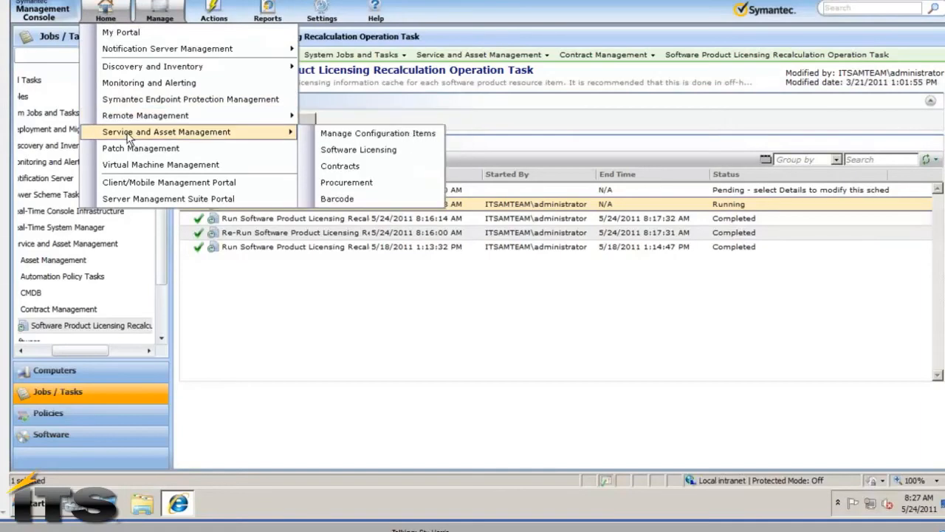
pyautogui.click(369, 151)
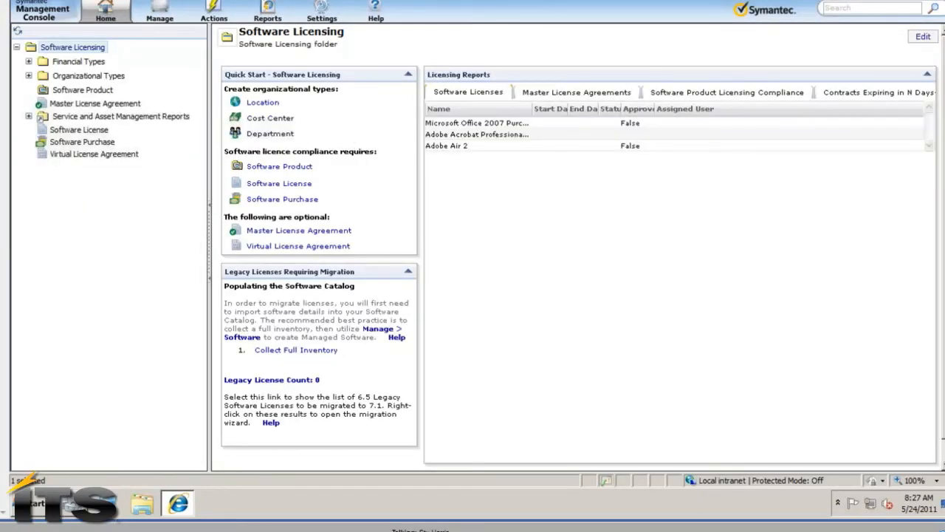
pyautogui.click(750, 93)
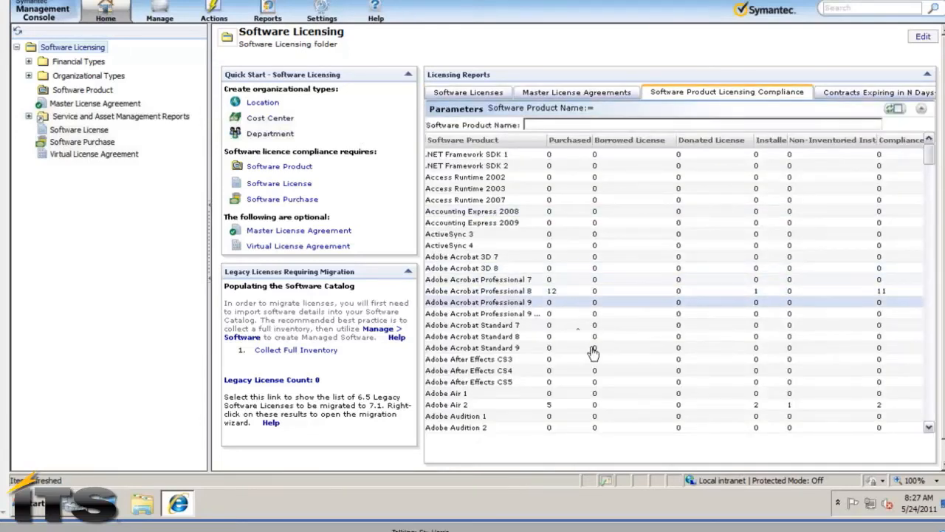
pyautogui.click(575, 412)
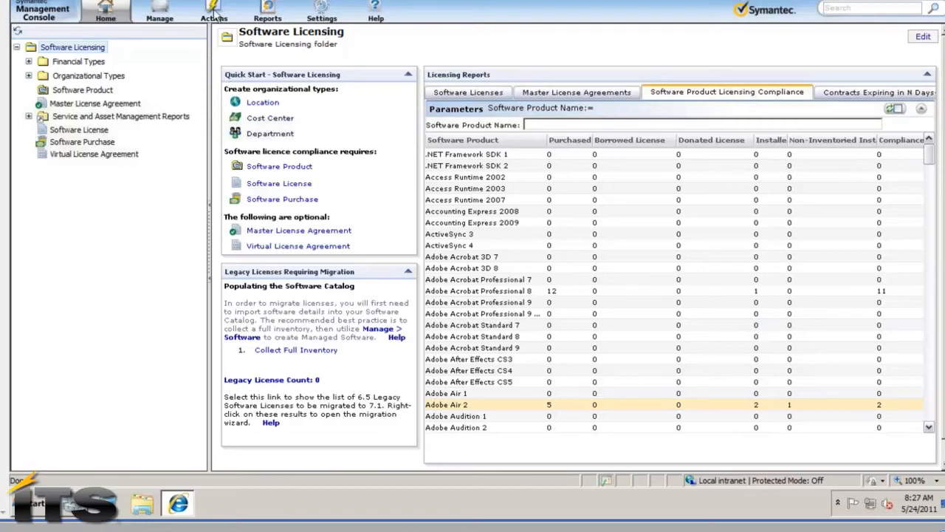
# Open the software management view and look at µTorrent 2.0.4 among the newly discovered software
pyautogui.click(153, 9)
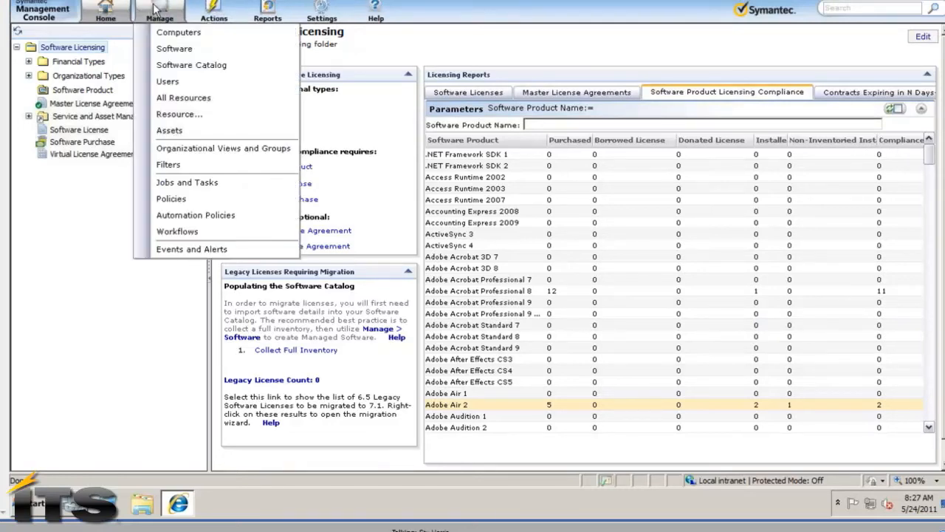
pyautogui.click(177, 52)
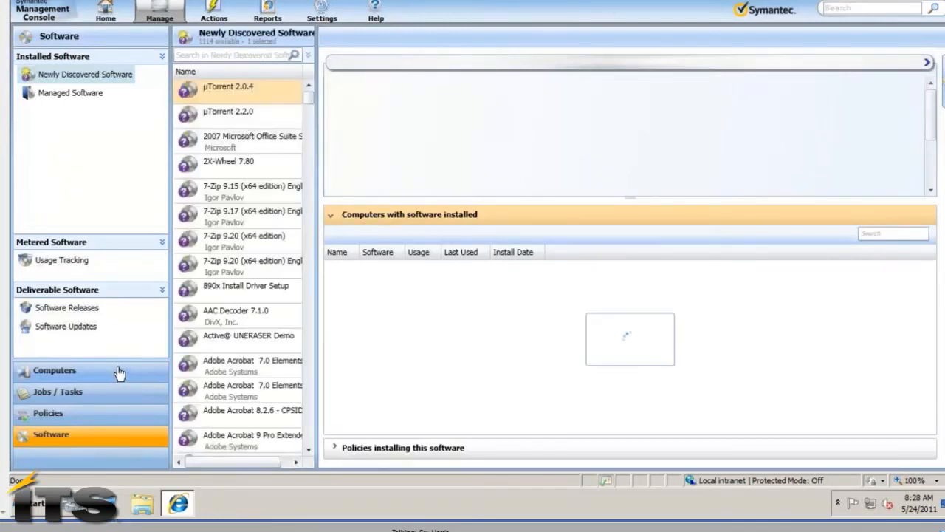
pyautogui.click(239, 88)
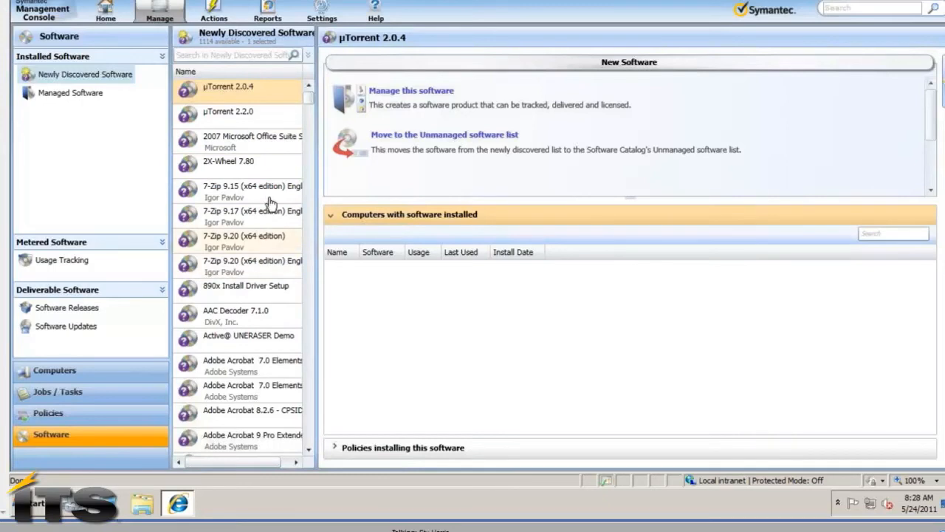
# Show the managed software and examine the license and usage information of Adobe Air 2
pyautogui.click(64, 97)
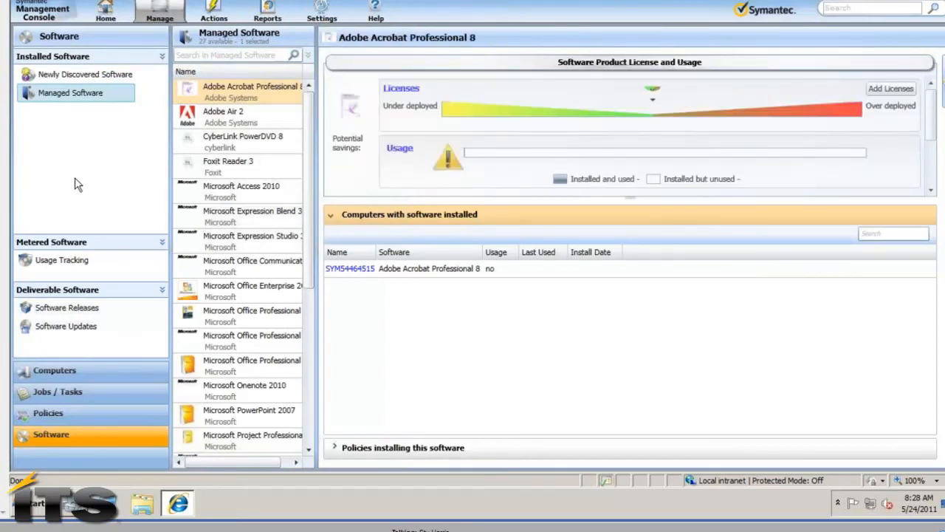
pyautogui.click(219, 117)
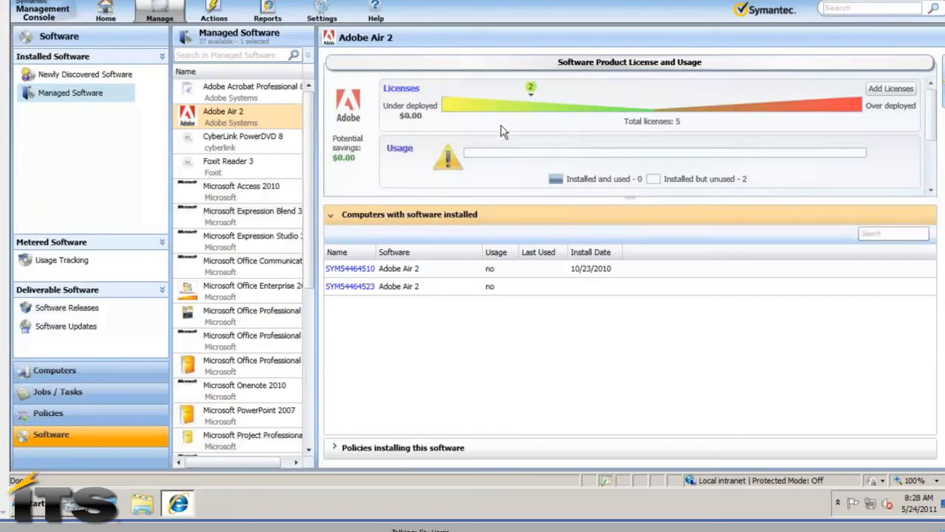
pyautogui.click(444, 158)
pyautogui.moveTo(452, 164)
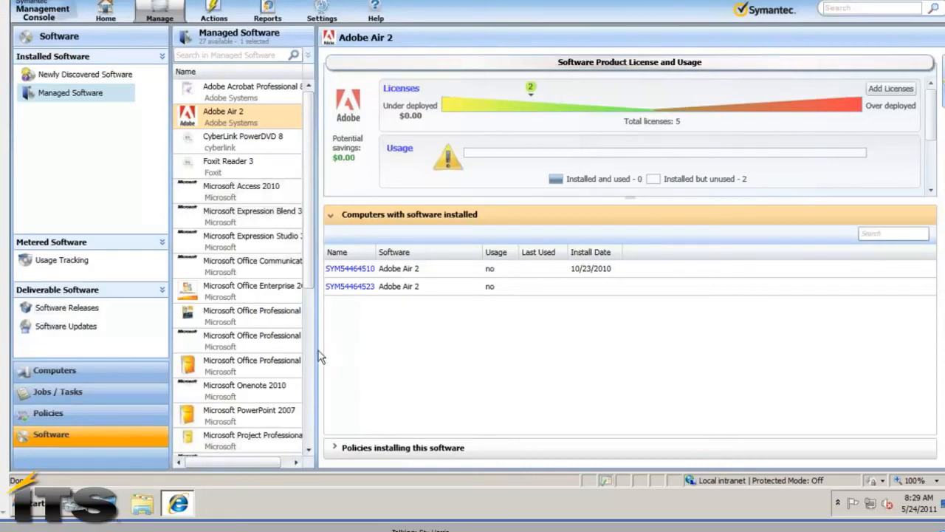
# Widen the software list to show full product names, and reload the managed software by switching to newly discovered software and back
pyautogui.moveTo(315, 351); pyautogui.dragTo(365, 352)
pyautogui.click(258, 368)
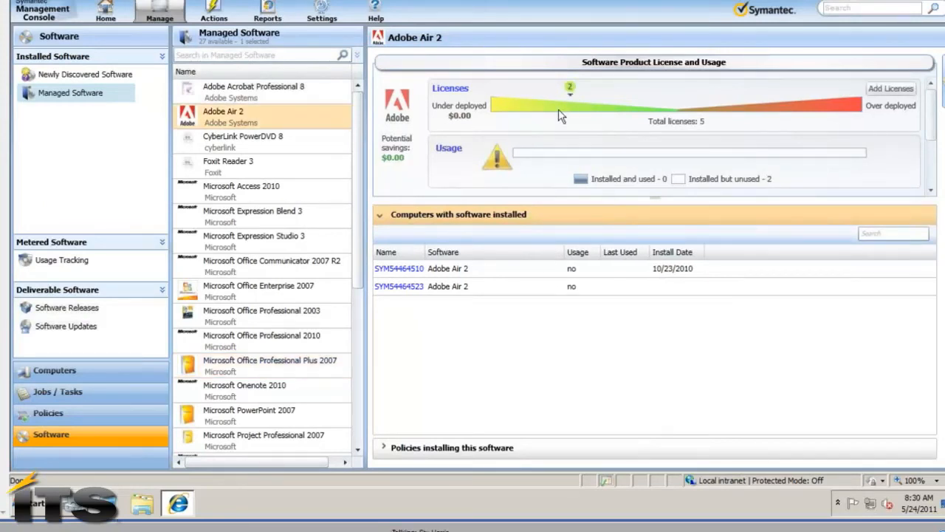
pyautogui.click(82, 75)
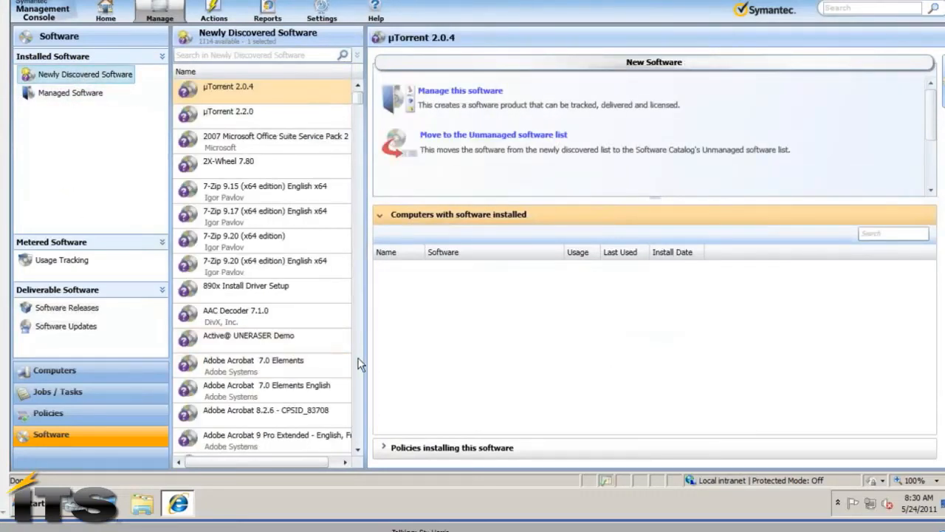
pyautogui.click(70, 92)
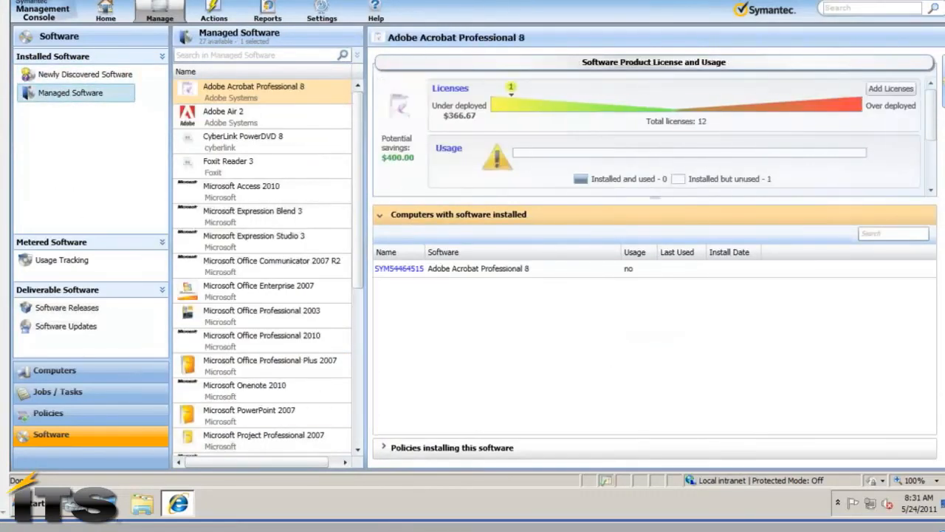
# Select Microsoft Office Professional 2010 in the managed software and open its product record for adding licenses
pyautogui.click(233, 338)
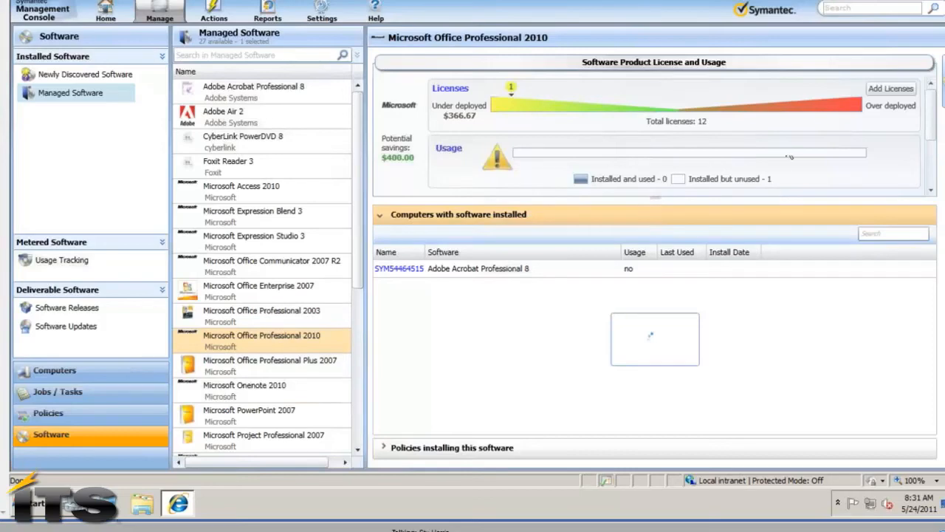
pyautogui.click(891, 88)
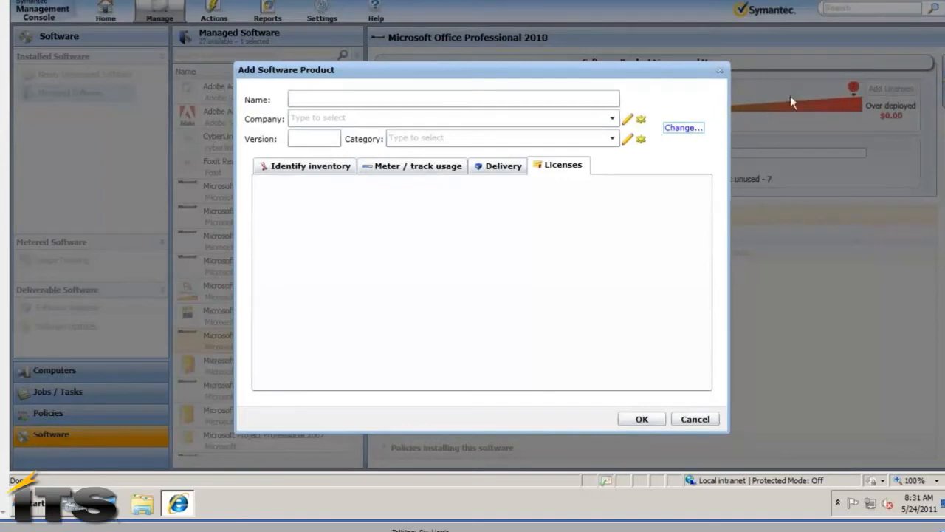
pyautogui.click(699, 418)
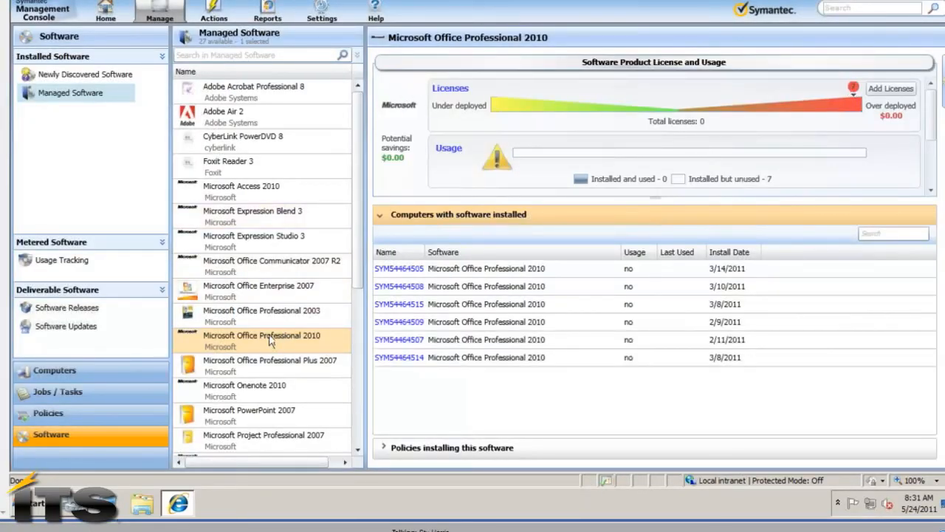
pyautogui.click(891, 89)
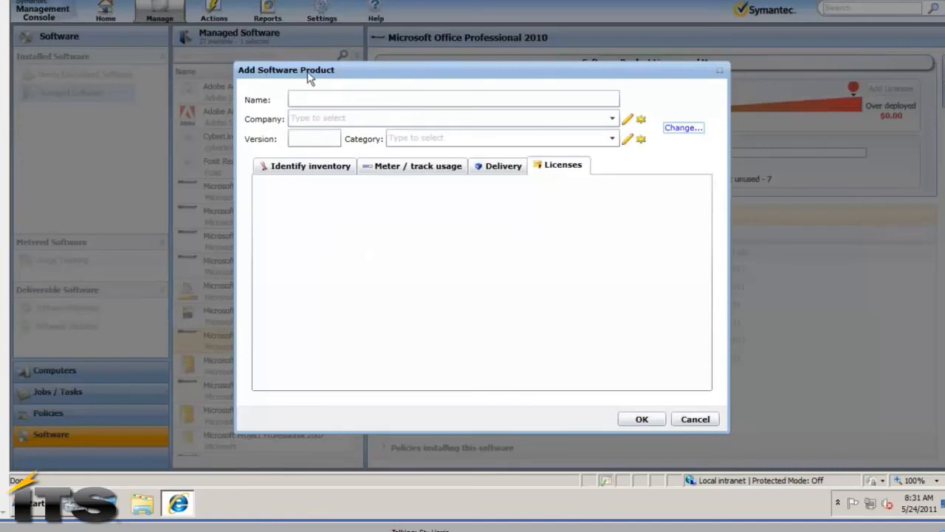
pyautogui.click(313, 99)
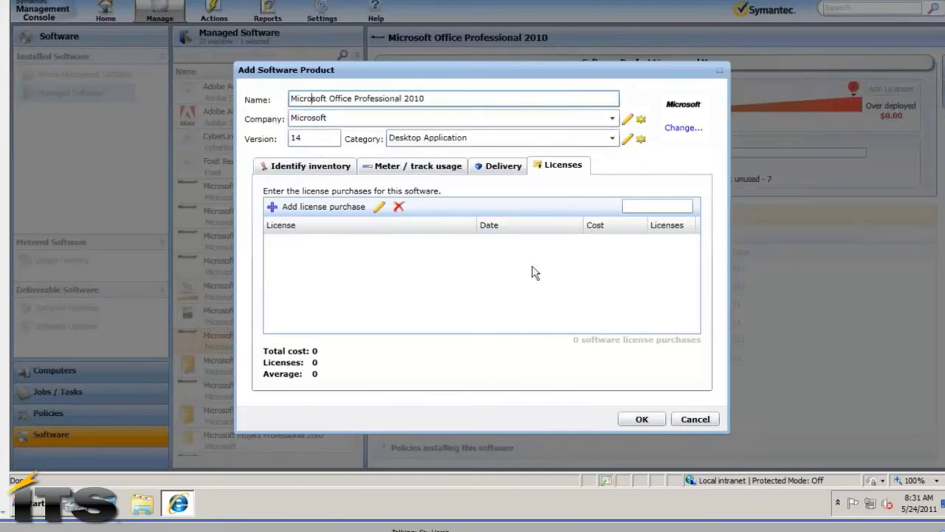
# Add a license purchase to Microsoft Office Professional 2010 with amount 1, cost 400 and description "Initial purchase", and save the product
pyautogui.click(316, 209)
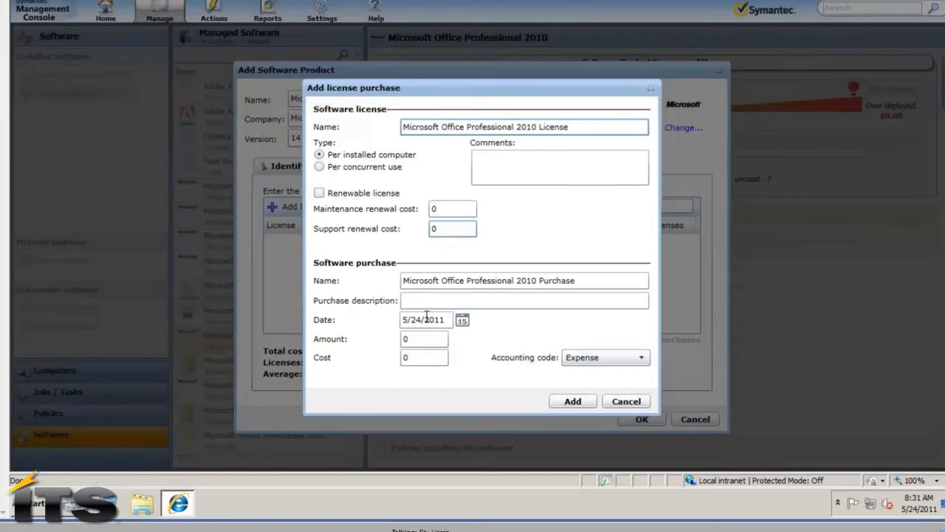
pyautogui.click(419, 359)
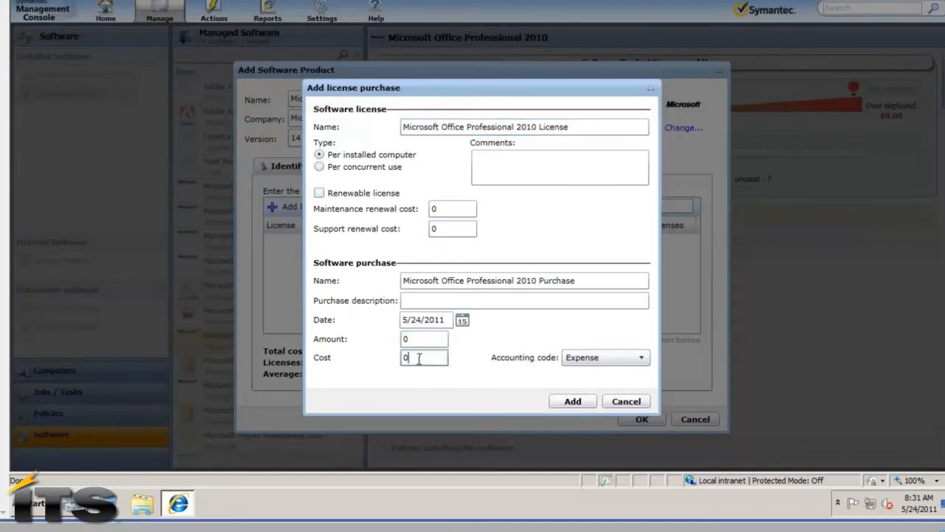
pyautogui.moveTo(417, 358); pyautogui.dragTo(387, 355)
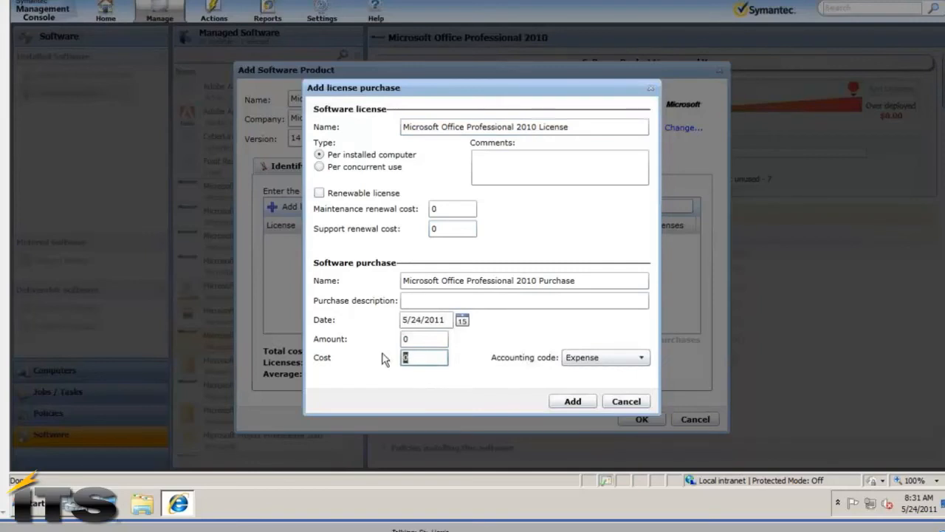
pyautogui.click(434, 339)
pyautogui.click(440, 300)
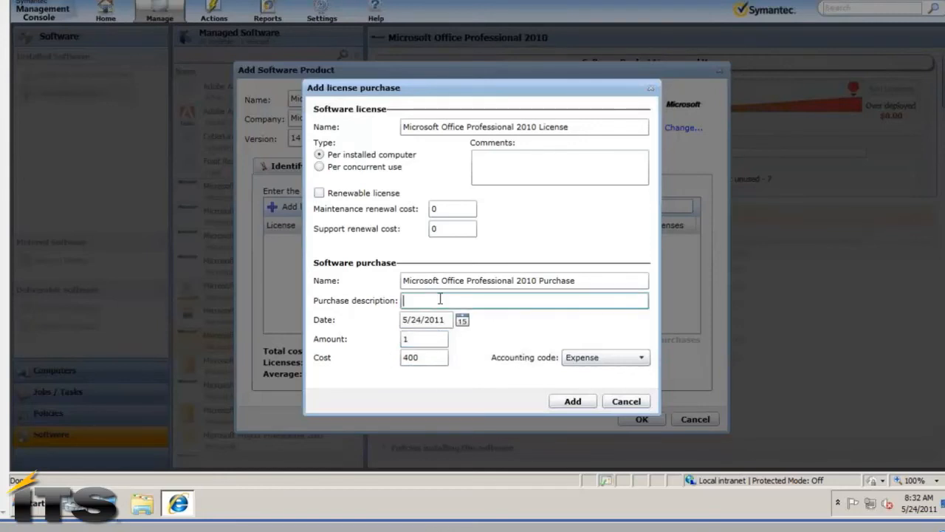
pyautogui.write('Initial purchase')
pyautogui.click(573, 401)
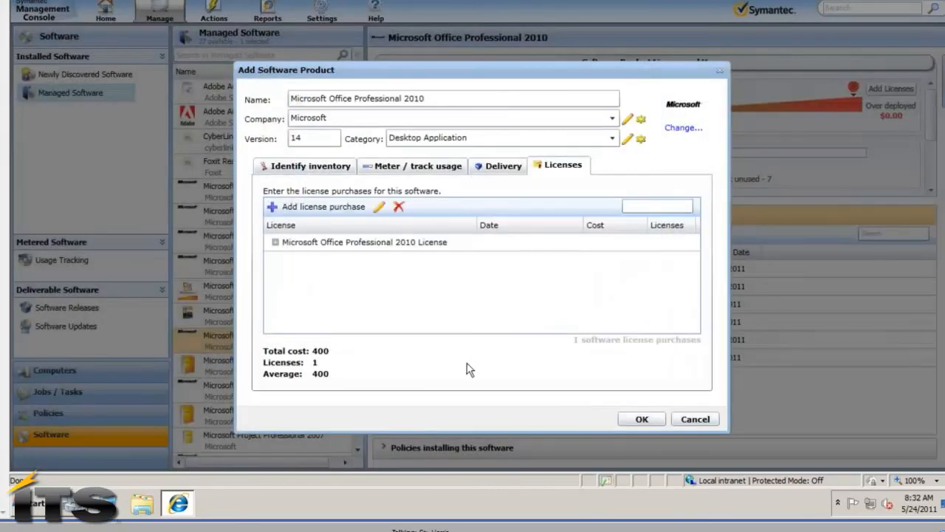
pyautogui.click(649, 421)
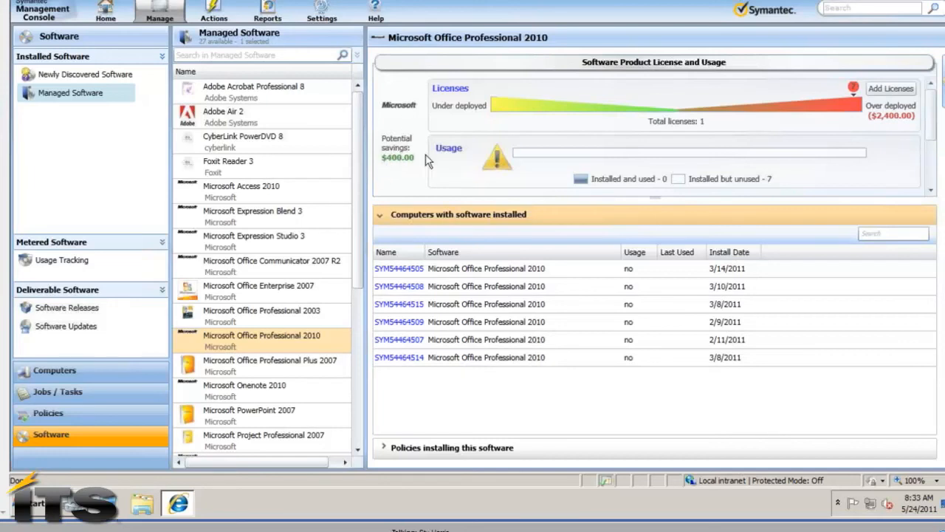
# Add another purchase to the Microsoft Office Professional 2010 license with amount 10, cost 4000 and description "True up", and save the product
pyautogui.click(890, 88)
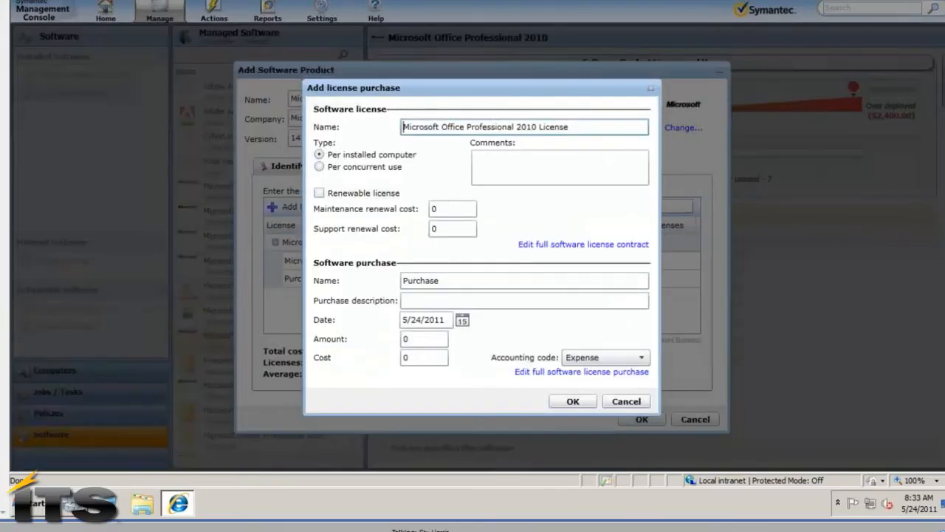
pyautogui.click(413, 339)
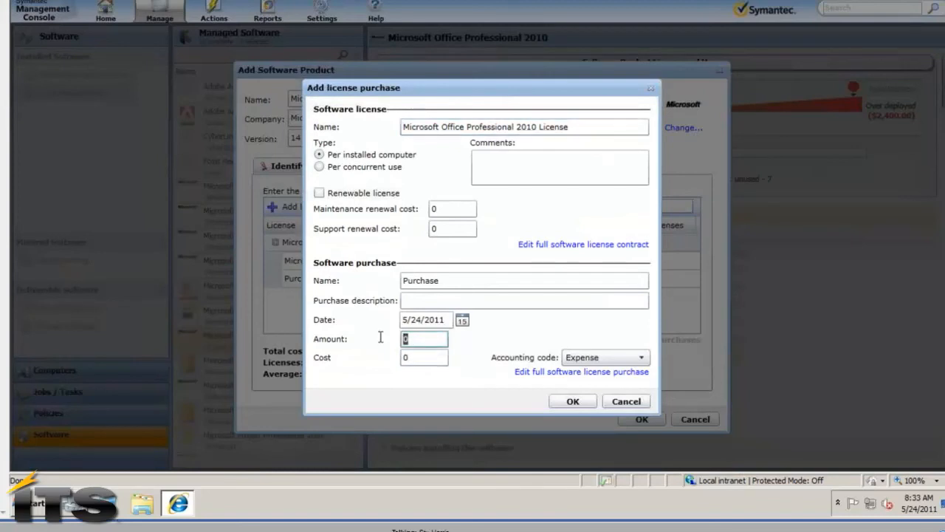
pyautogui.write('10')
pyautogui.click(414, 359)
pyautogui.write('4000')
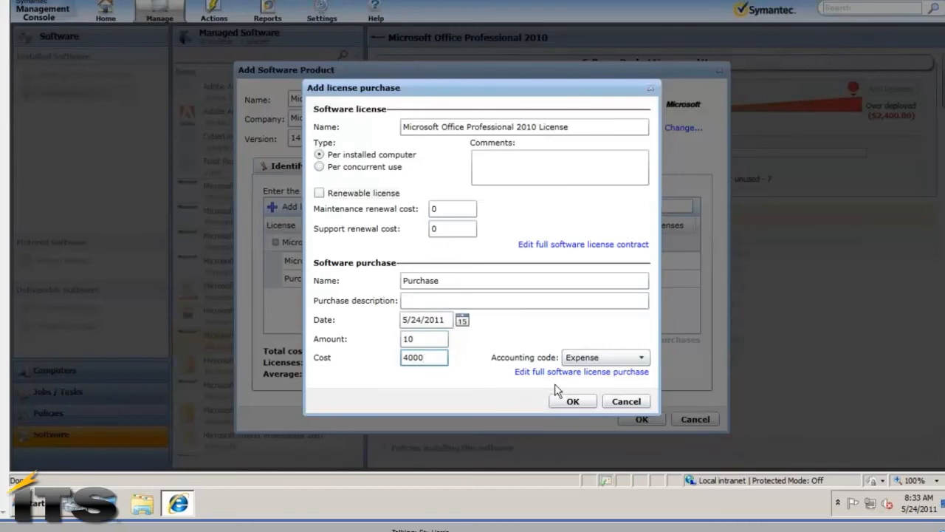
pyautogui.click(441, 299)
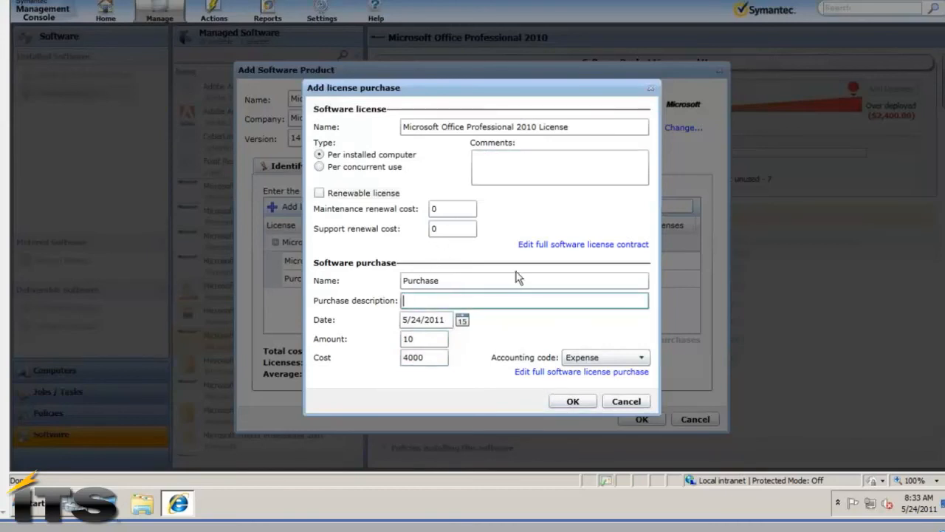
pyautogui.write('True up +')
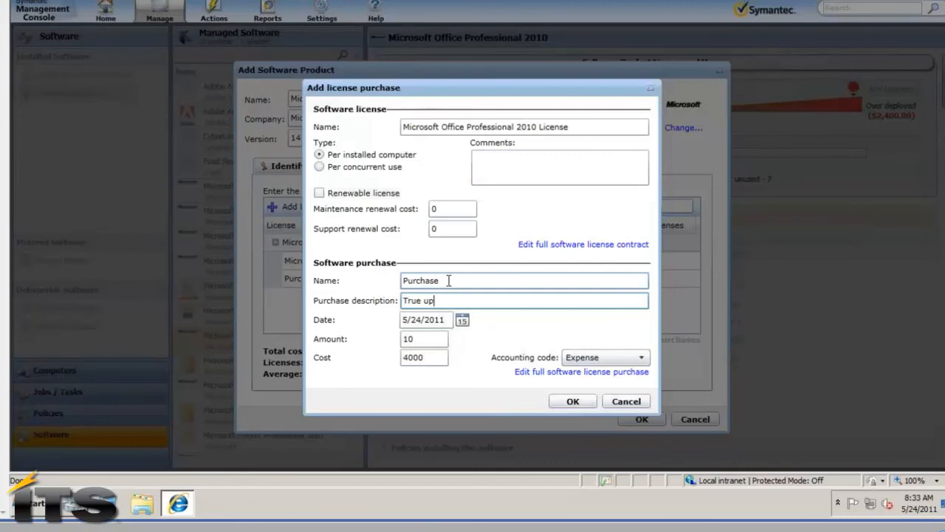
pyautogui.click(573, 402)
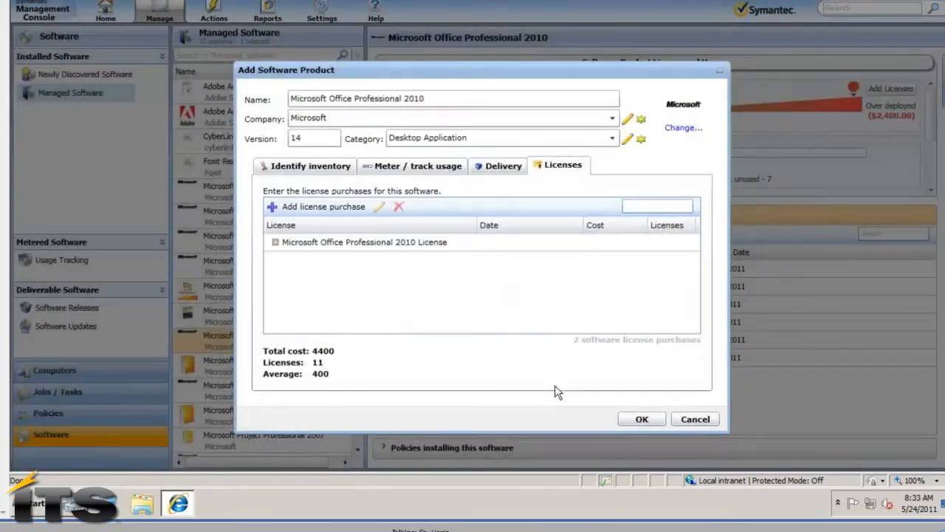
pyautogui.click(642, 419)
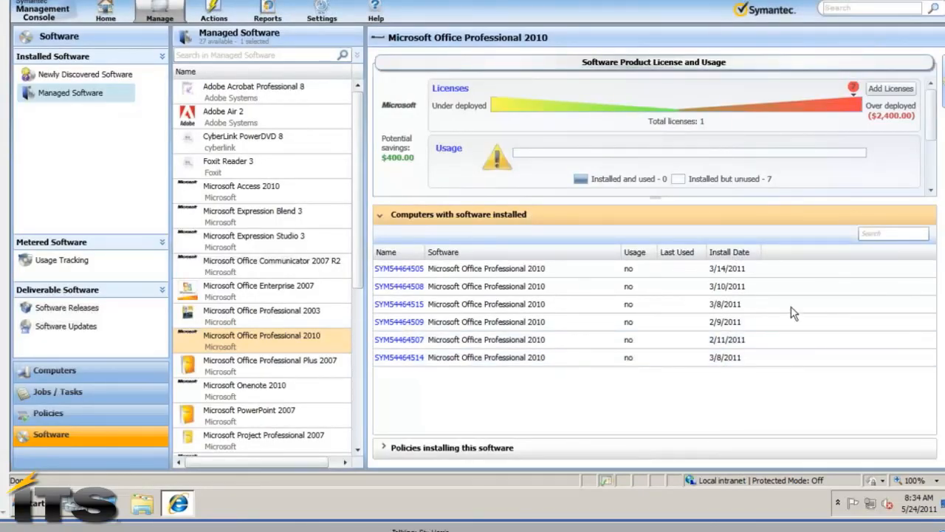
# Return from the recalculation task to the software view and open the newly discovered software list
pyautogui.click(255, 317)
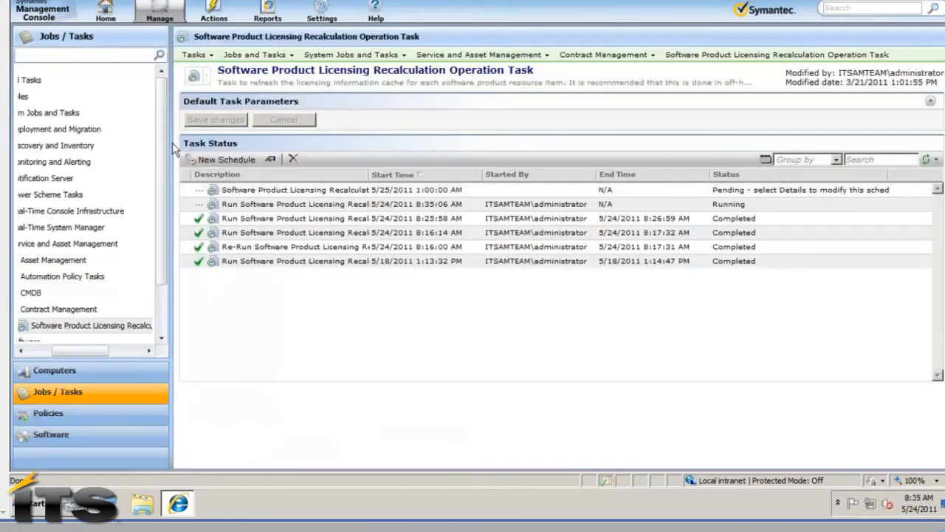
pyautogui.click(50, 434)
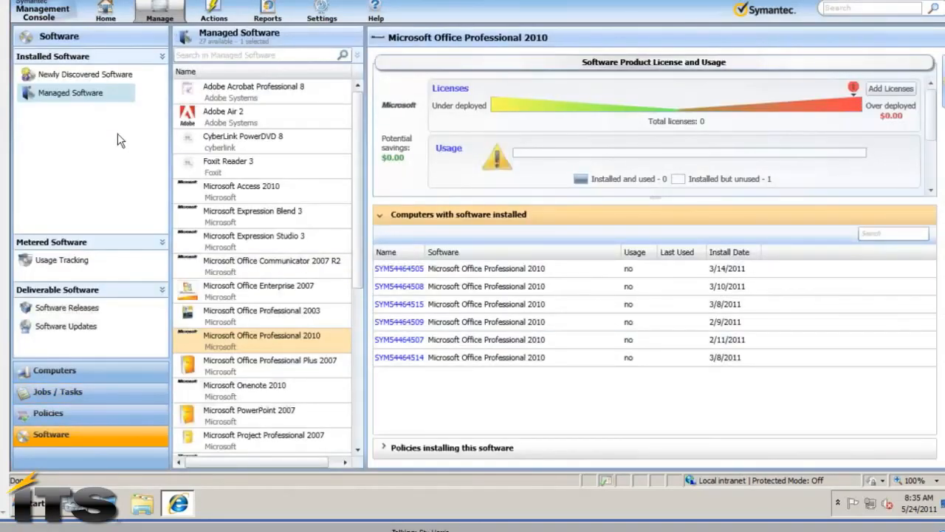
pyautogui.click(65, 74)
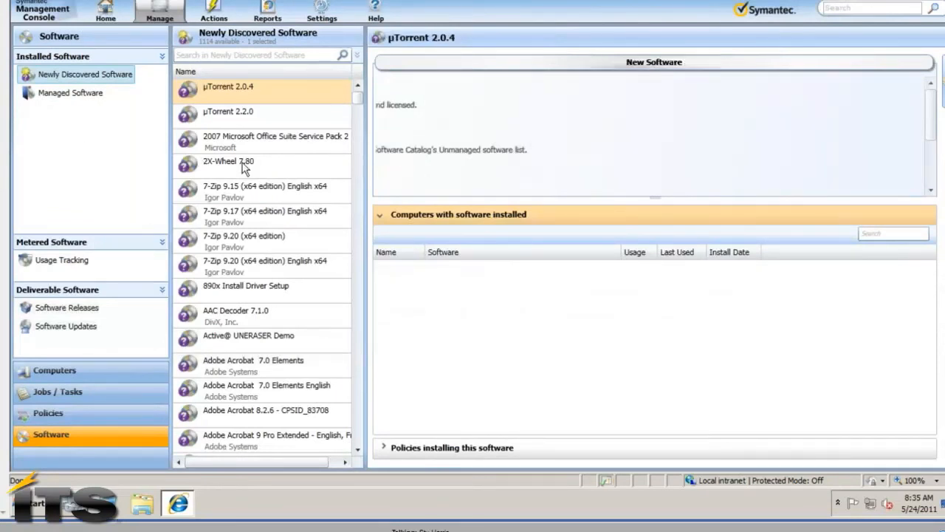
# Find Camtasia Studio 6 English among the newly discovered software and save it as a managed software product with its default details
pyautogui.click(358, 323)
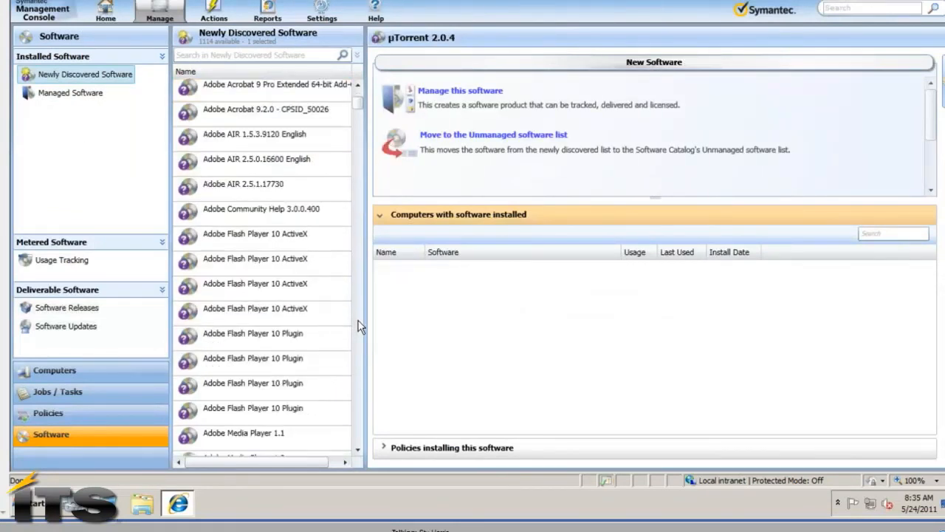
pyautogui.click(359, 325)
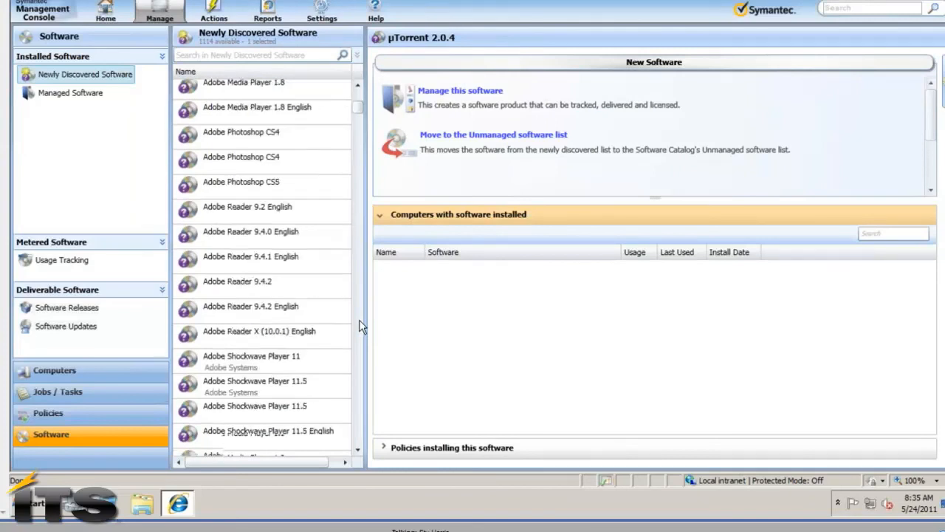
pyautogui.click(359, 325)
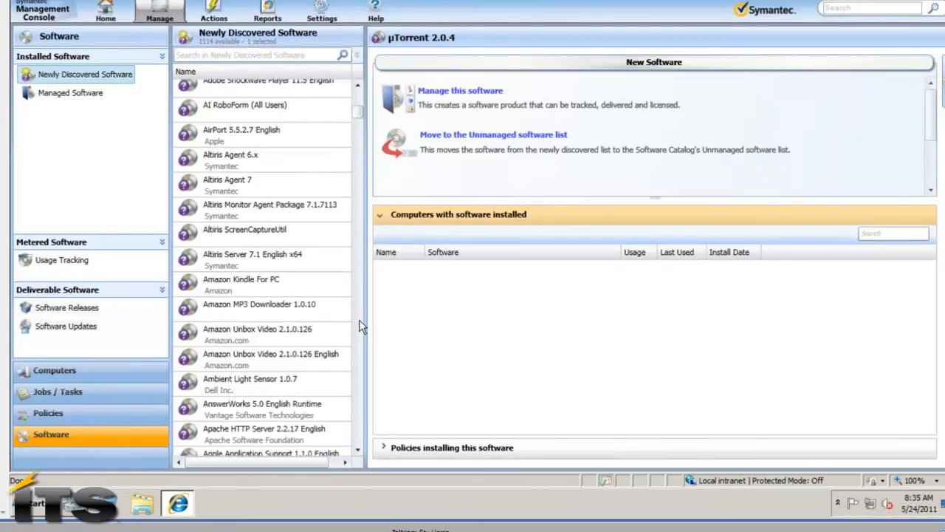
pyautogui.click(359, 325)
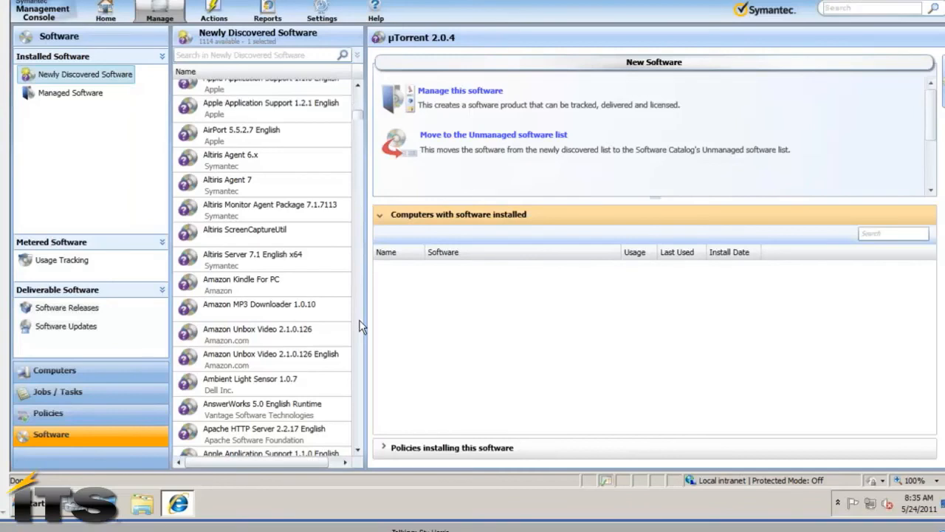
pyautogui.click(359, 325)
pyautogui.click(359, 325)
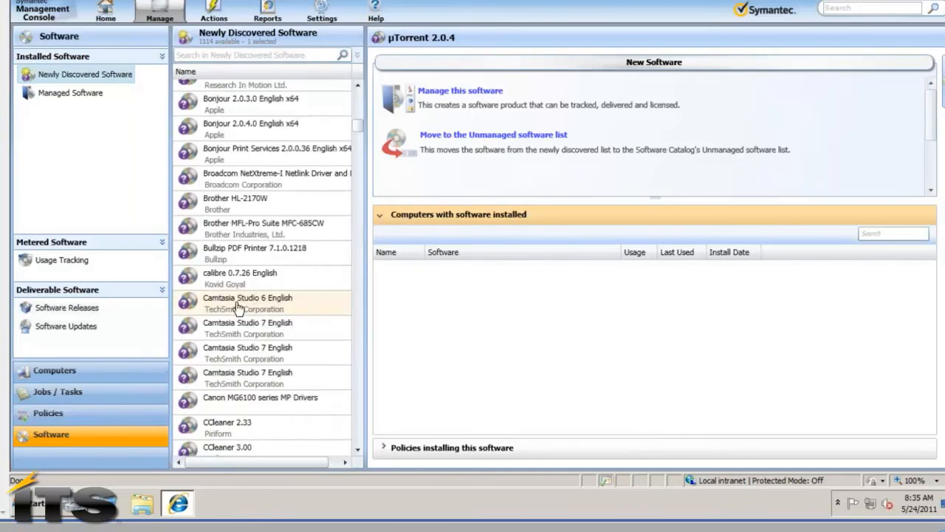
pyautogui.click(255, 305)
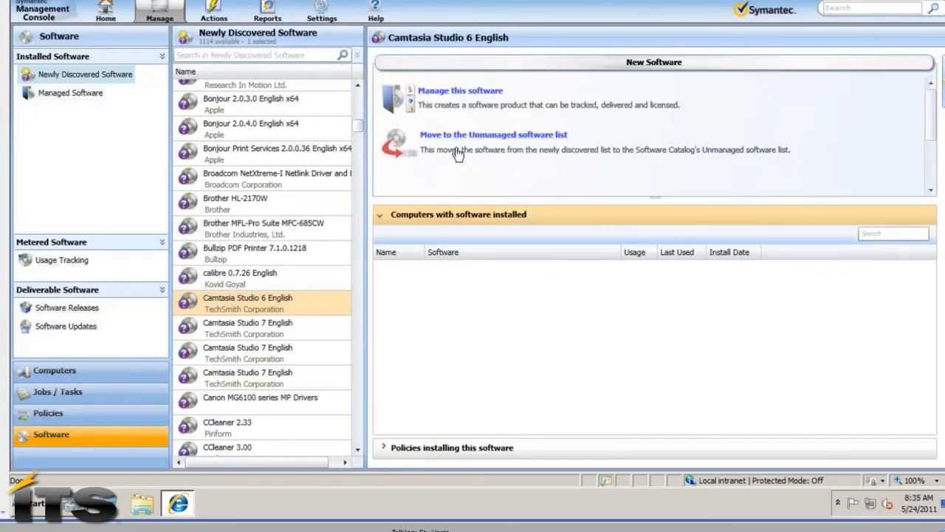
pyautogui.click(447, 93)
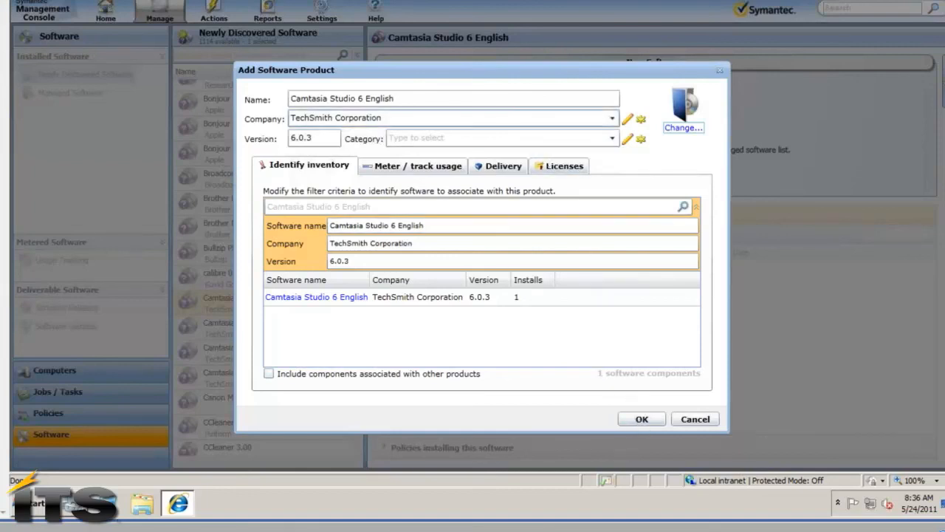
pyautogui.click(642, 419)
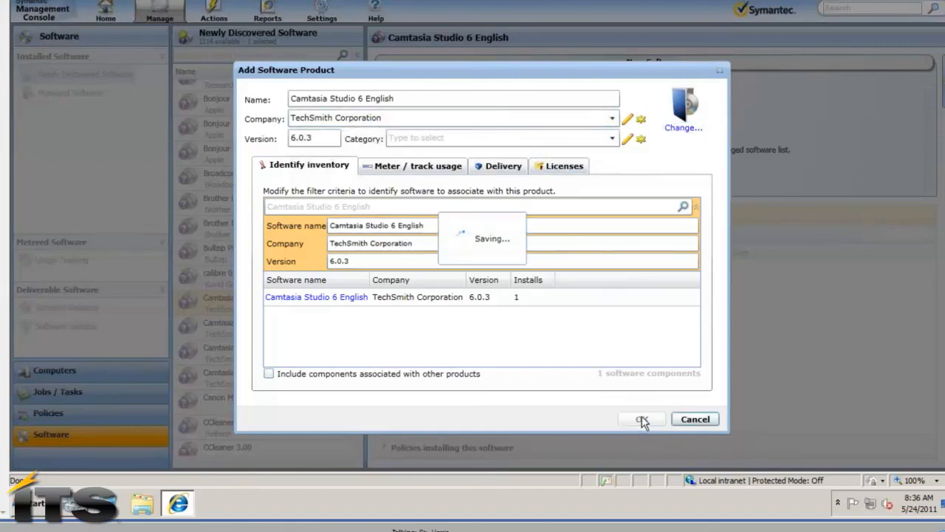
# Search the managed software for "cam", view the license purchases of Camtasia Studio 6 English without saving, and clear the search
pyautogui.click(65, 95)
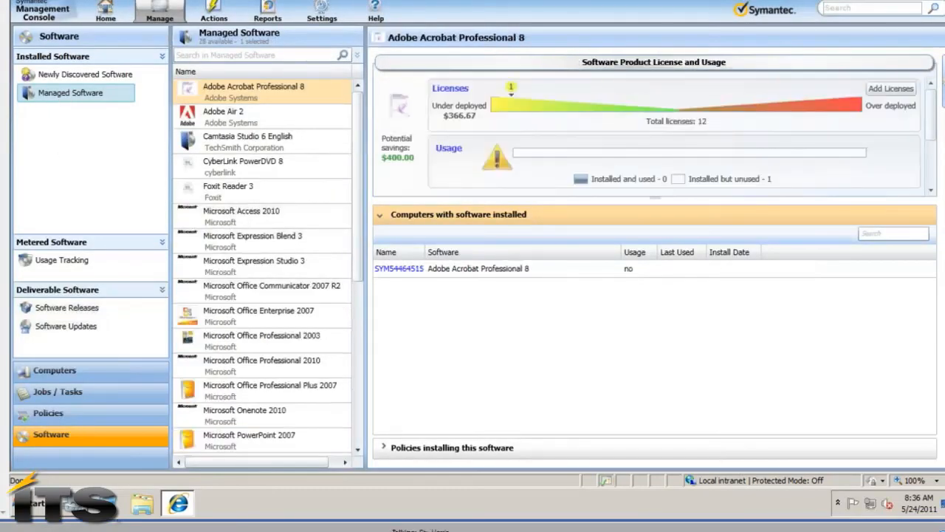
pyautogui.click(259, 55)
pyautogui.write('cam')
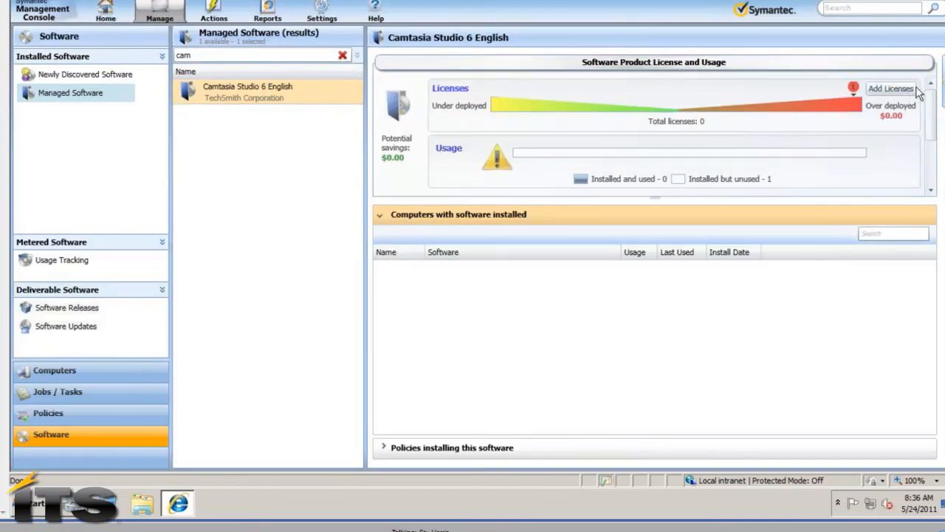
pyautogui.click(891, 89)
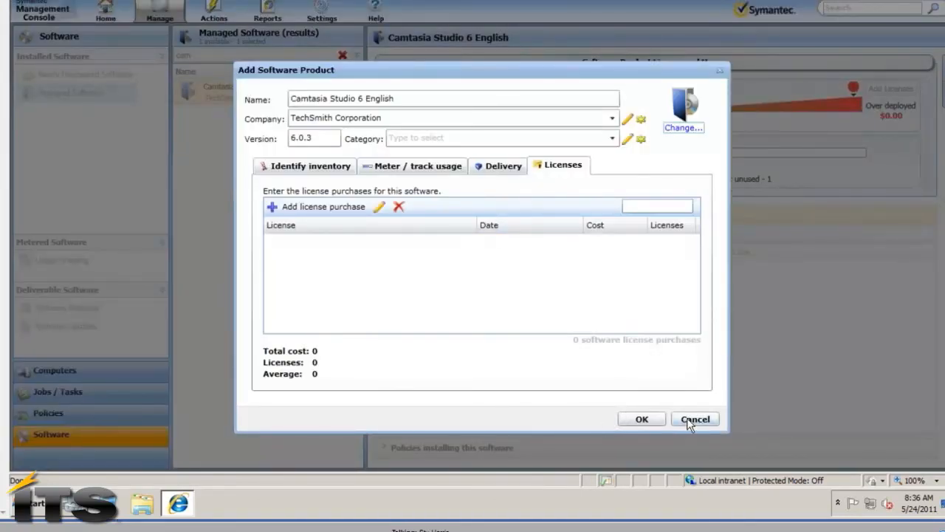
pyautogui.click(688, 419)
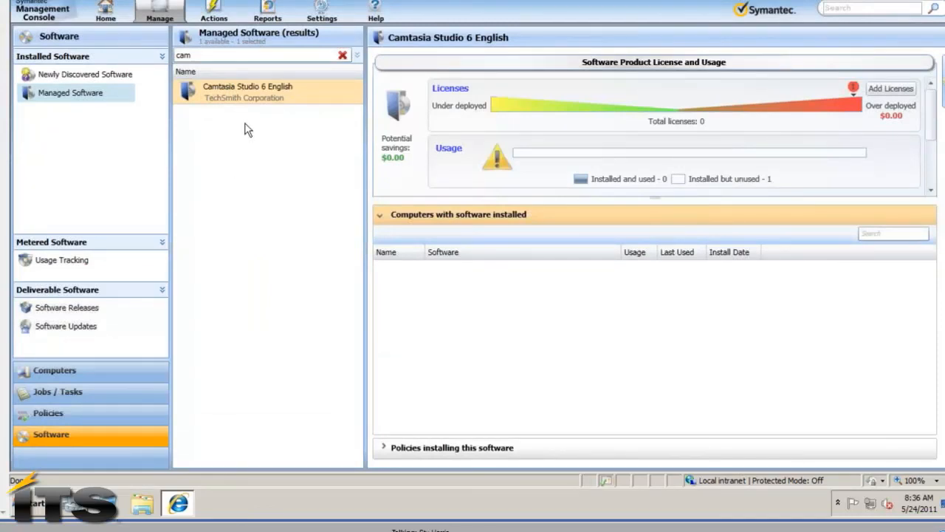
pyautogui.click(342, 57)
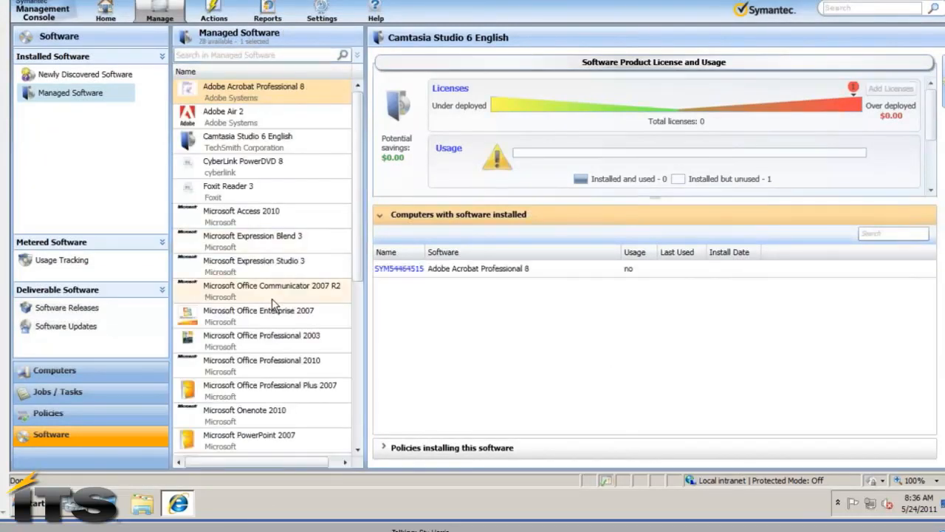
# Review the installing policies, the computers with the software installed and the usage notice for Microsoft Office Professional 2010
pyautogui.click(263, 369)
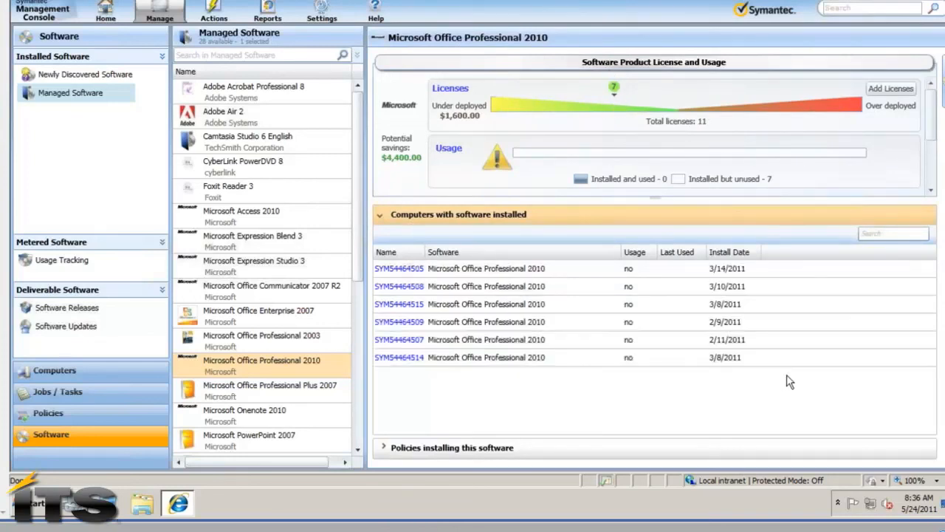
pyautogui.click(384, 448)
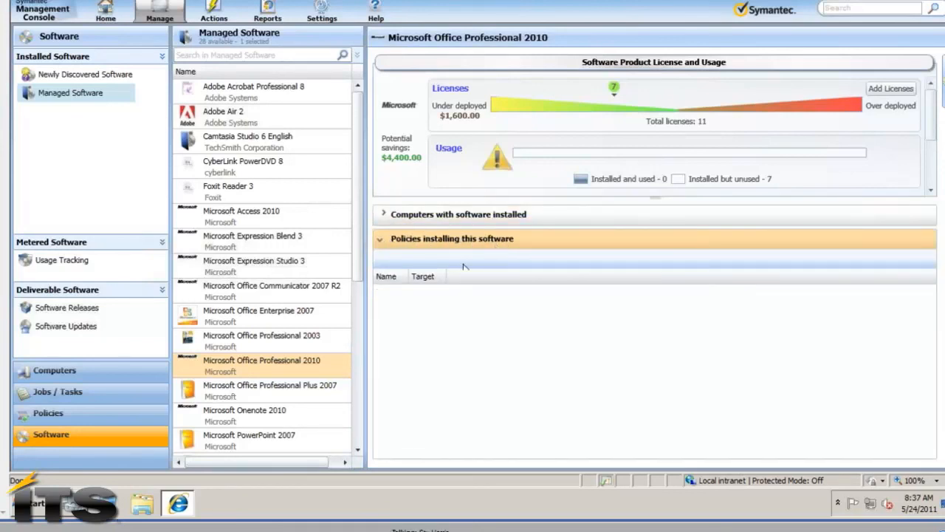
pyautogui.click(384, 215)
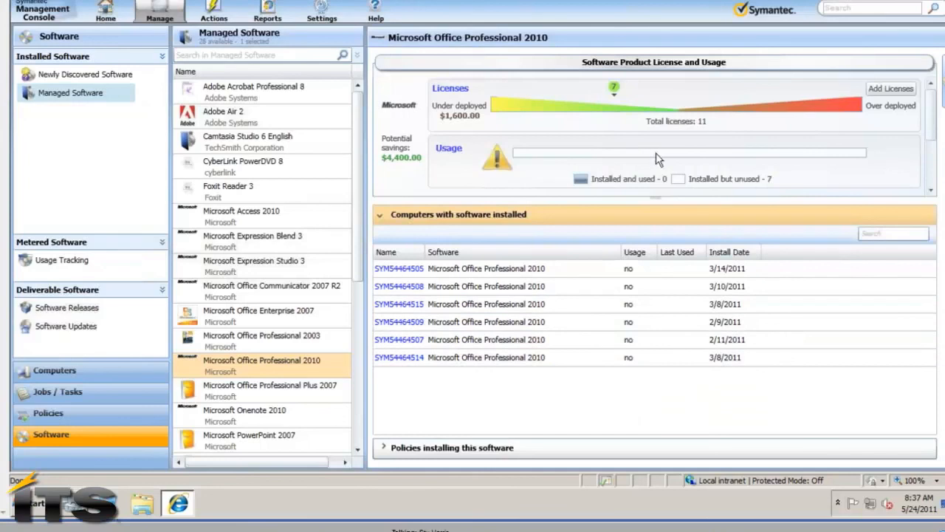
pyautogui.moveTo(493, 161)
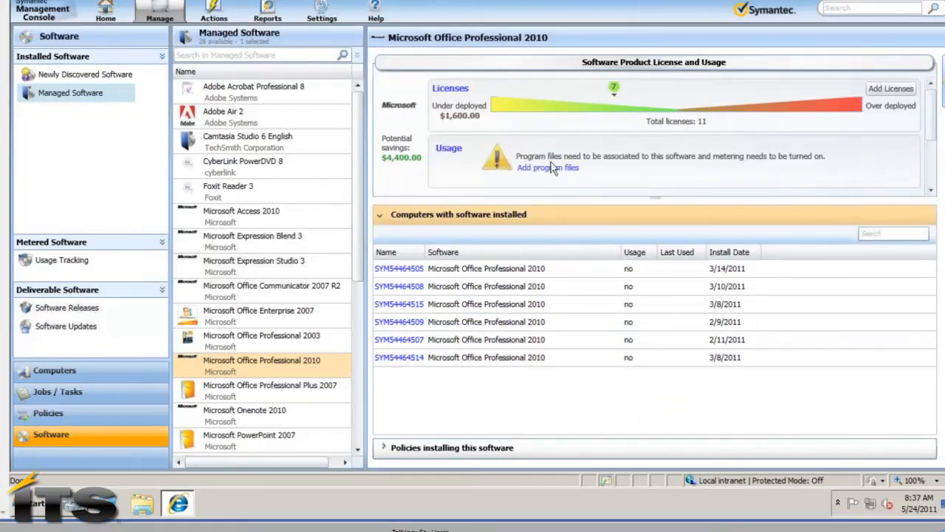